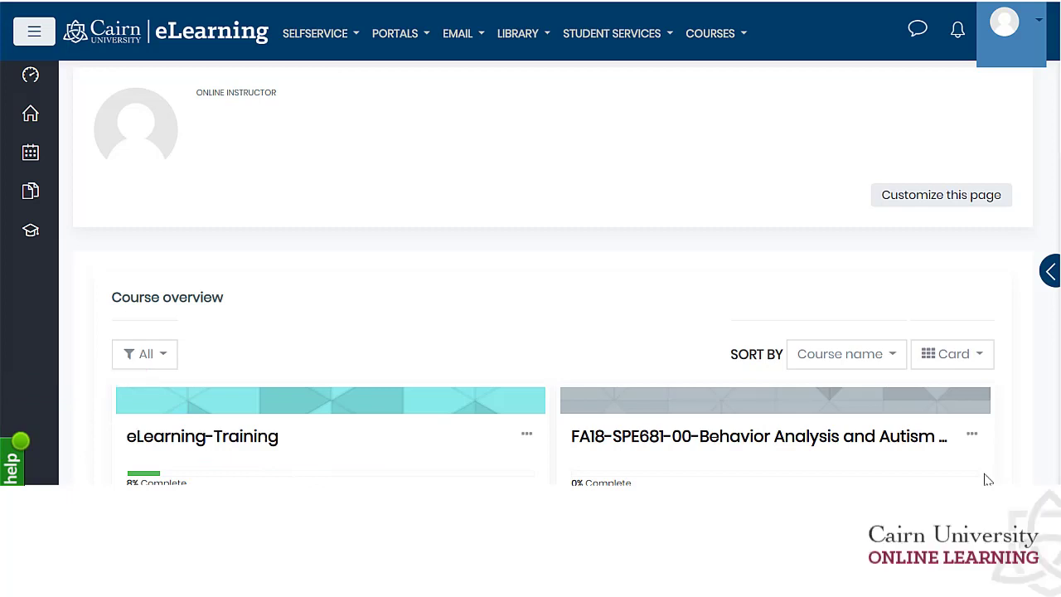
- Expand the left navigation drawer with labels, then collapse it back to icons
{"action": "left_click", "coordinate": [35, 35]}
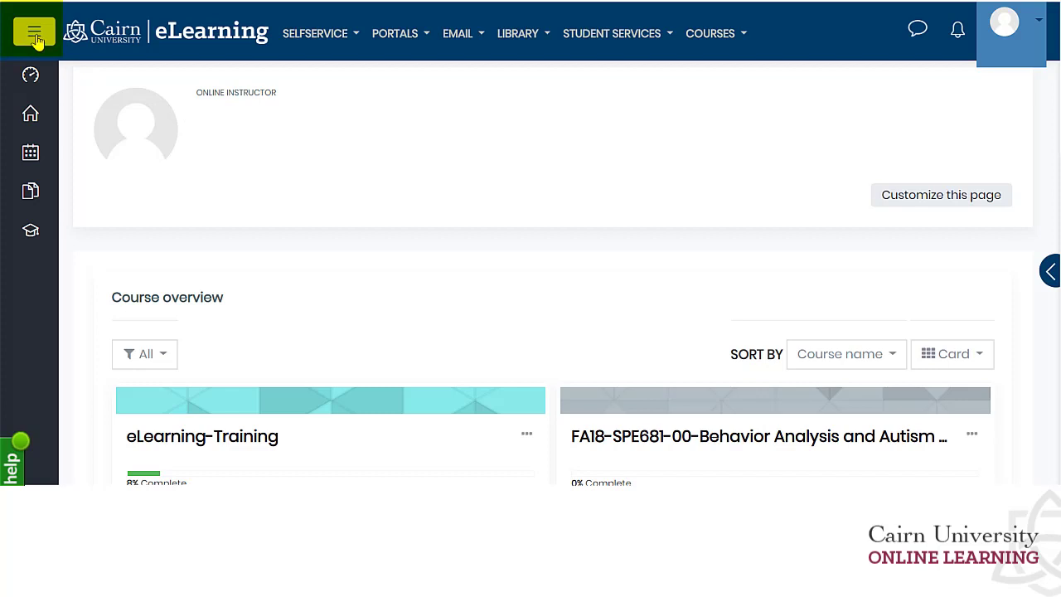
{"action": "left_click", "coordinate": [35, 35]}
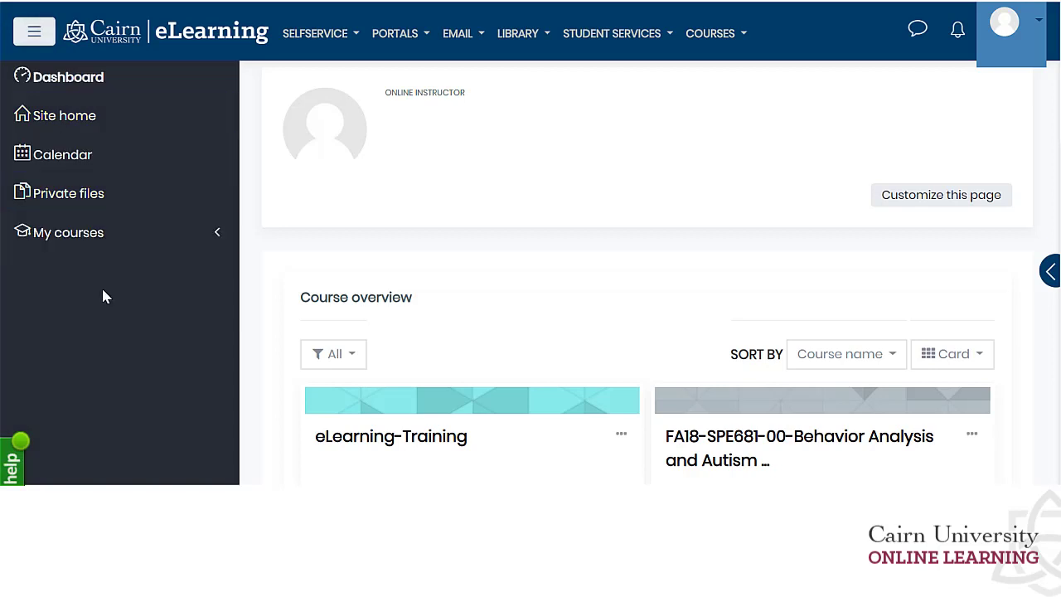
{"action": "left_click", "coordinate": [35, 35]}
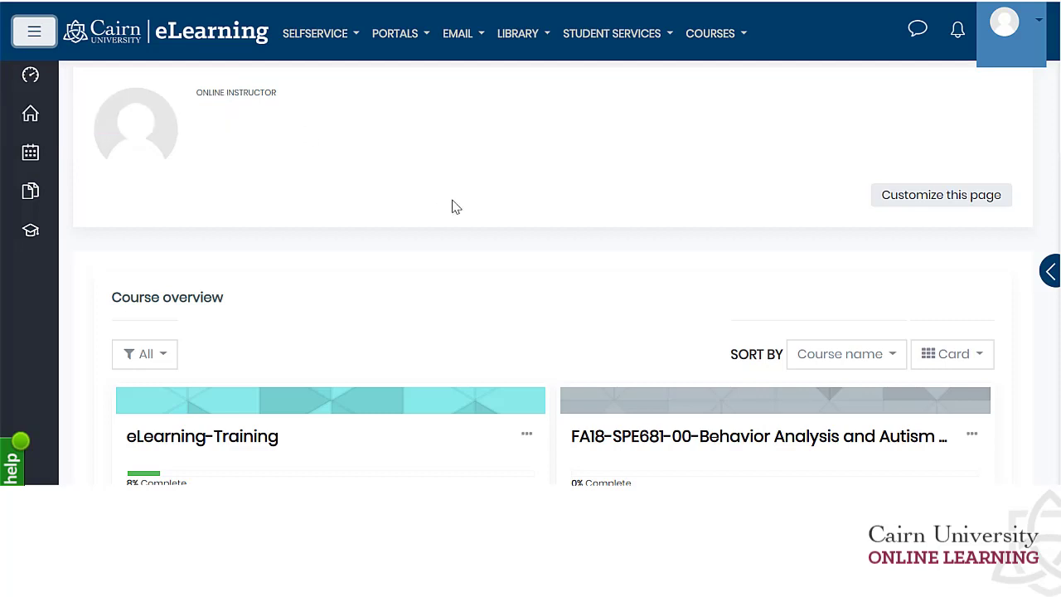
- Open the Timeline and Calendar block drawer and re-expand the labelled left navigation
{"action": "left_click", "coordinate": [1048, 273]}
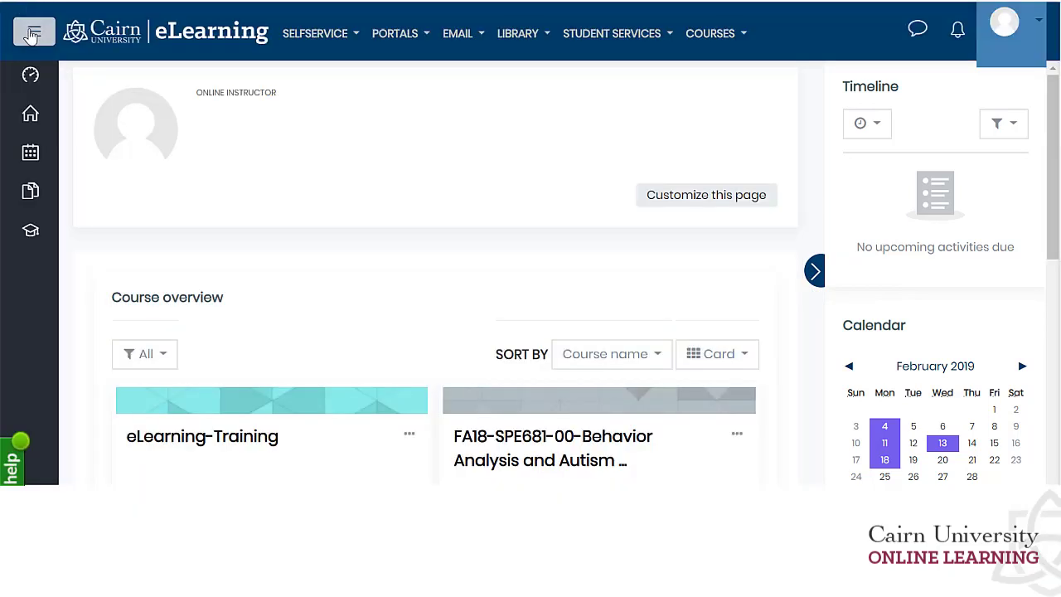
{"action": "left_click", "coordinate": [34, 31]}
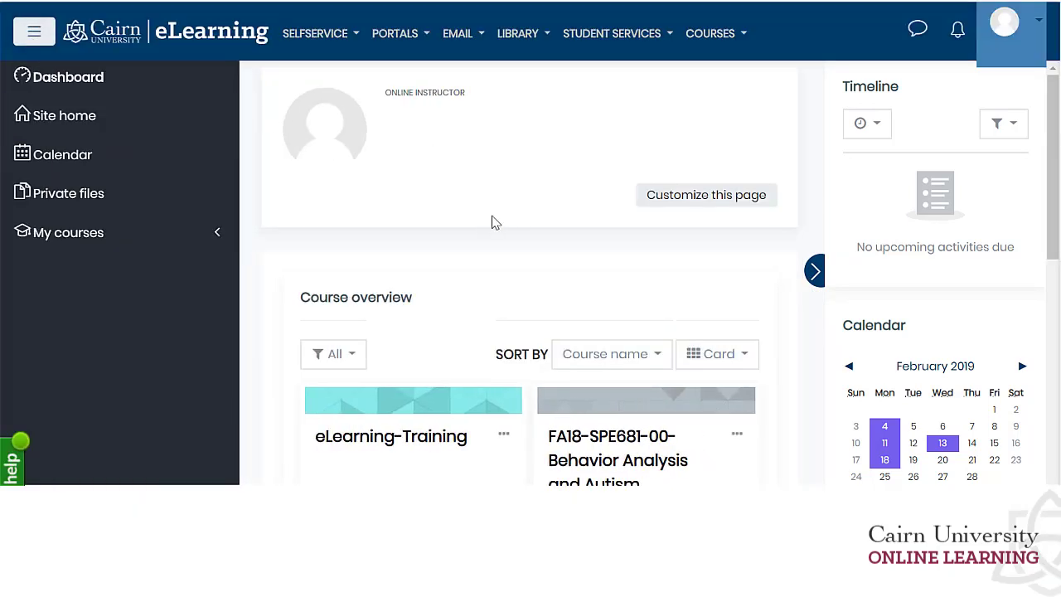
{"action": "scroll", "coordinate": [440, 299], "scroll_direction": "down", "scroll_amount": 2}
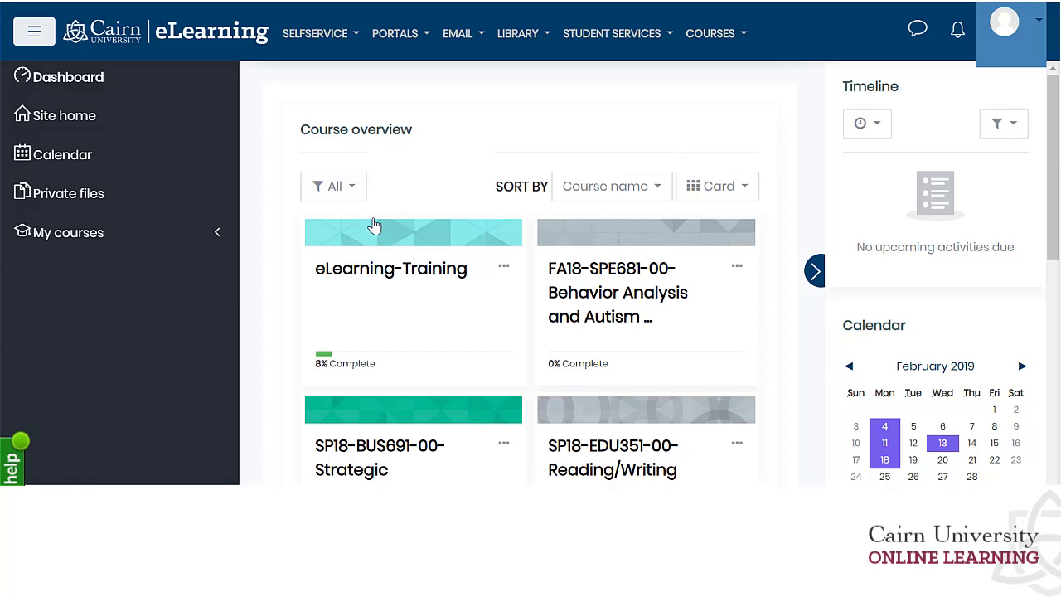
{"action": "scroll", "coordinate": [417, 314], "scroll_direction": "down", "scroll_amount": 8}
{"action": "scroll", "coordinate": [438, 346], "scroll_direction": "down", "scroll_amount": 3}
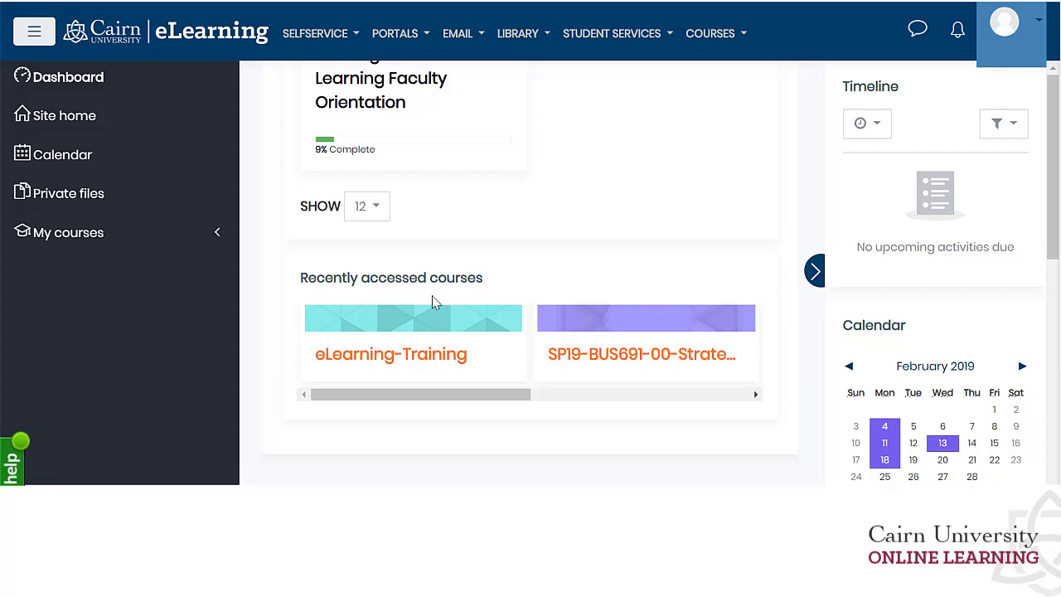
{"action": "left_click_drag", "start_coordinate": [492, 284], "coordinate": [285, 287]}
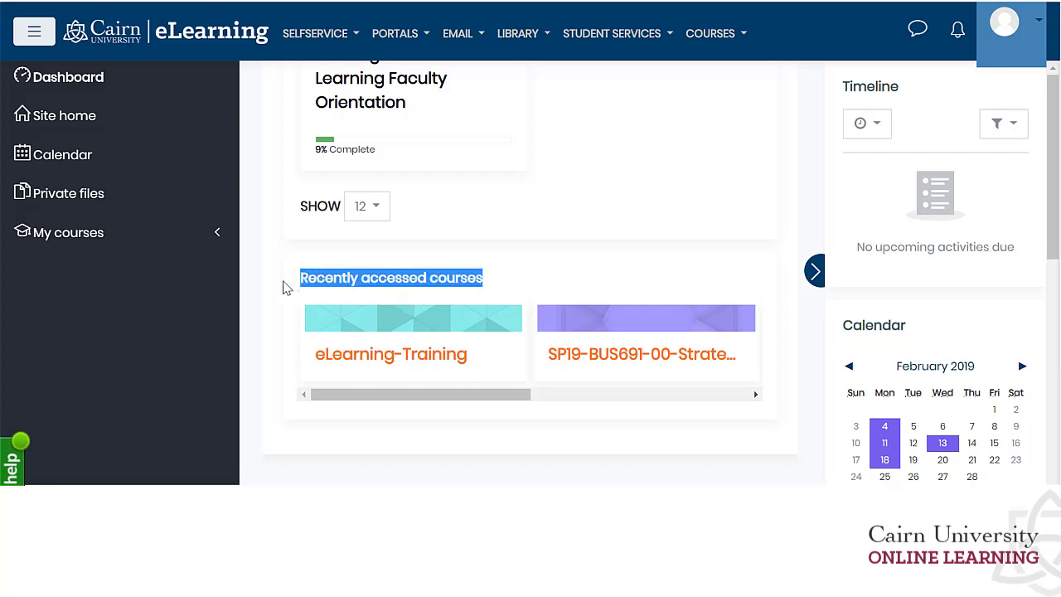
{"action": "left_click_drag", "start_coordinate": [501, 396], "coordinate": [744, 404]}
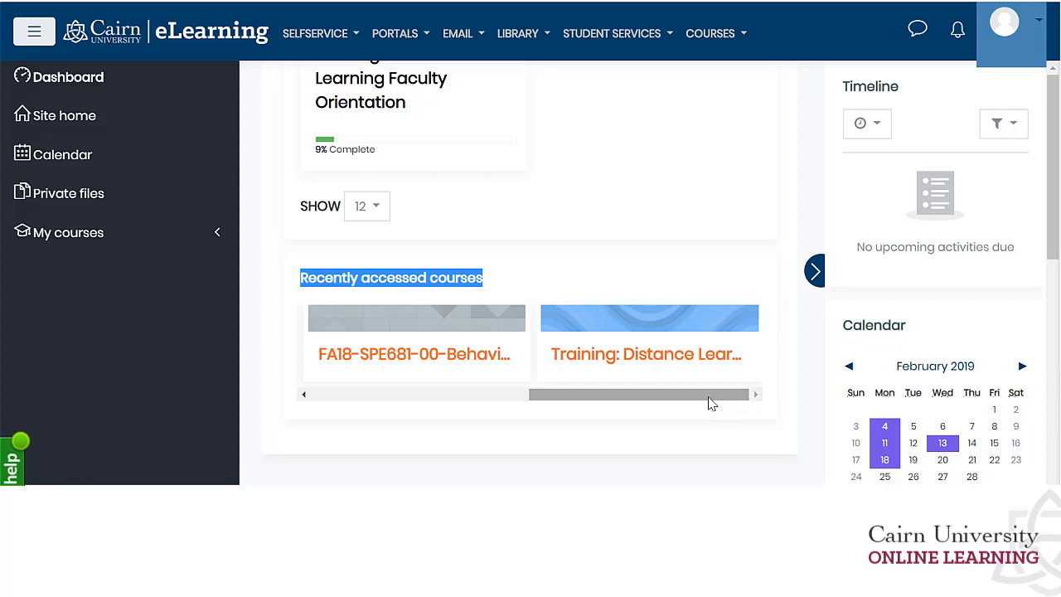
{"action": "left_click", "coordinate": [561, 263]}
{"action": "scroll", "coordinate": [533, 301], "scroll_direction": "up", "scroll_amount": 10}
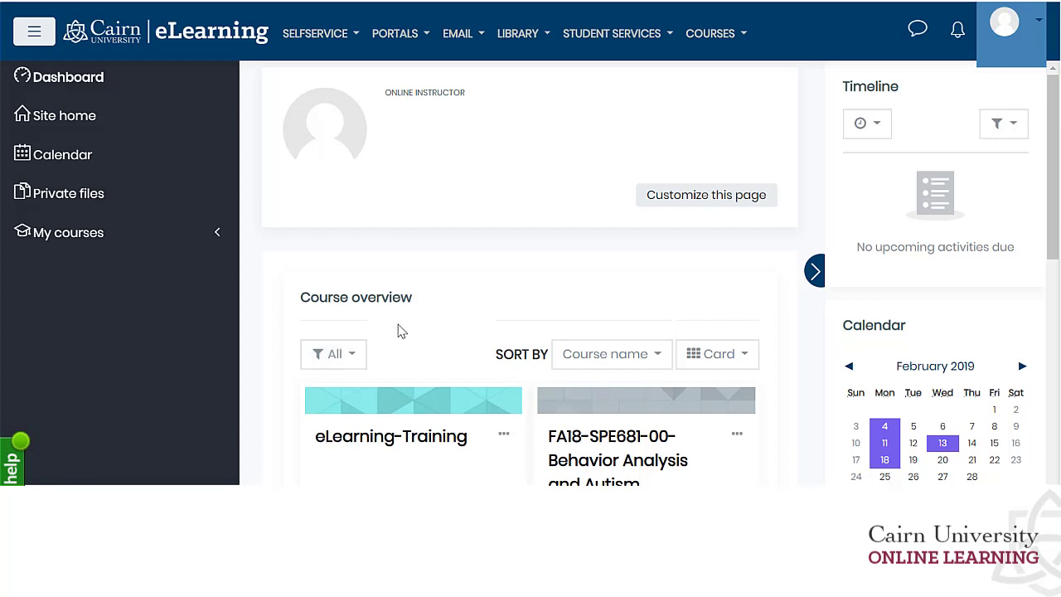
- Change the Course overview filter from All to In progress
{"action": "scroll", "coordinate": [355, 296], "scroll_direction": "down", "scroll_amount": 1}
{"action": "left_click", "coordinate": [357, 281]}
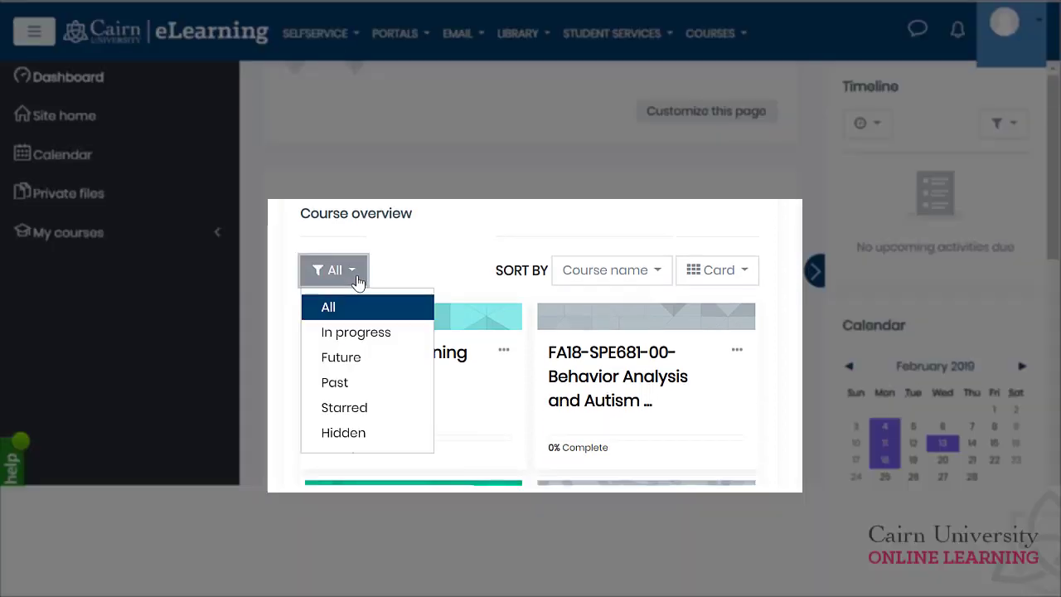
{"action": "left_click", "coordinate": [355, 332]}
{"action": "scroll", "coordinate": [429, 324], "scroll_direction": "down", "scroll_amount": 5}
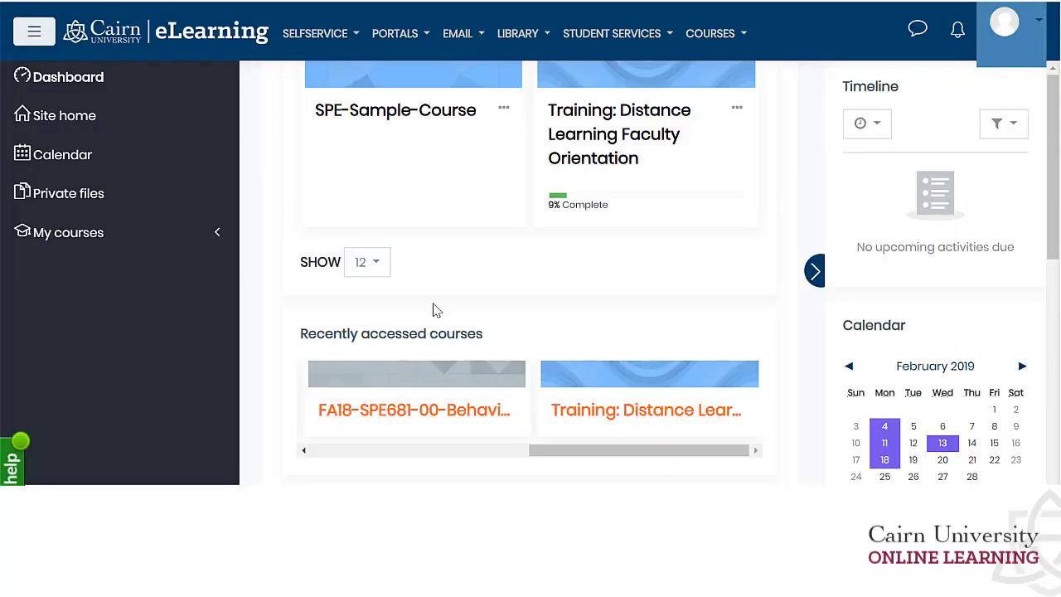
{"action": "scroll", "coordinate": [414, 260], "scroll_direction": "up", "scroll_amount": 3}
{"action": "scroll", "coordinate": [412, 300], "scroll_direction": "up", "scroll_amount": 2}
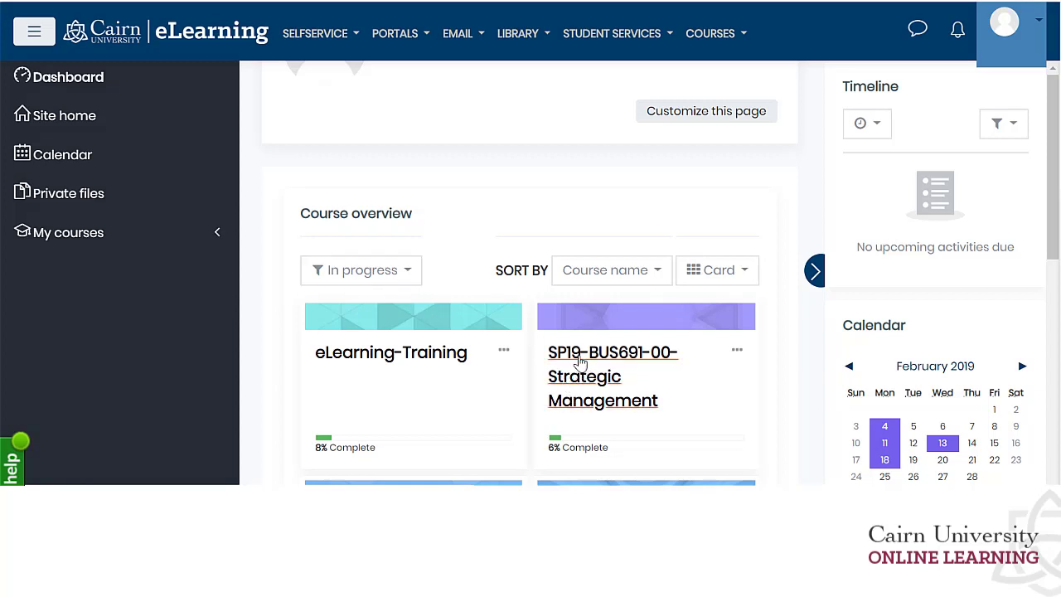
- Open the Edit settings page of SP19-BUS691-00-Strategic Management and review its General settings
{"action": "left_click", "coordinate": [582, 362]}
{"action": "left_click", "coordinate": [753, 102]}
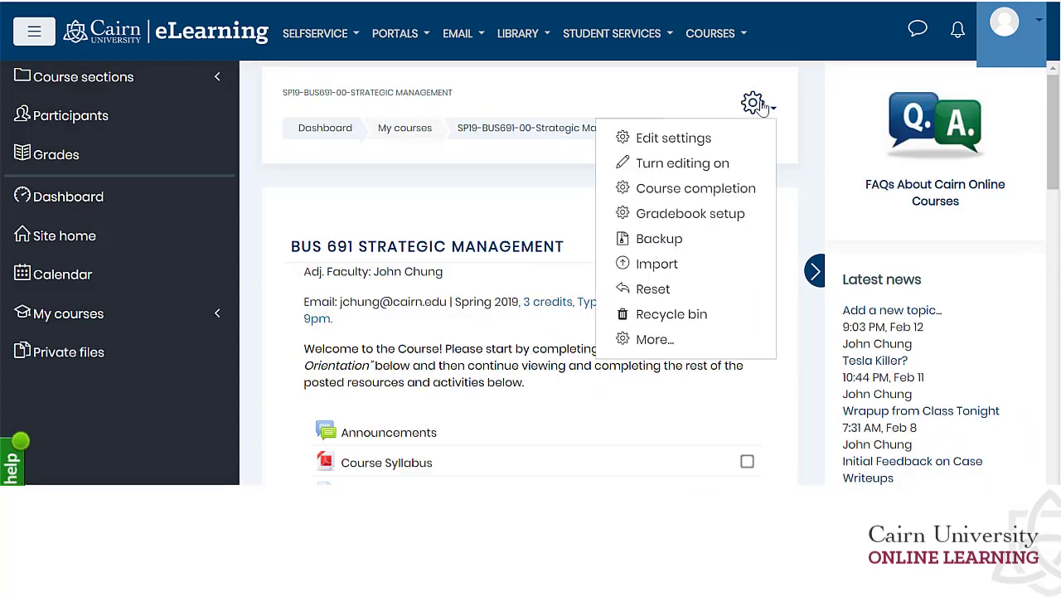
{"action": "left_click", "coordinate": [681, 141]}
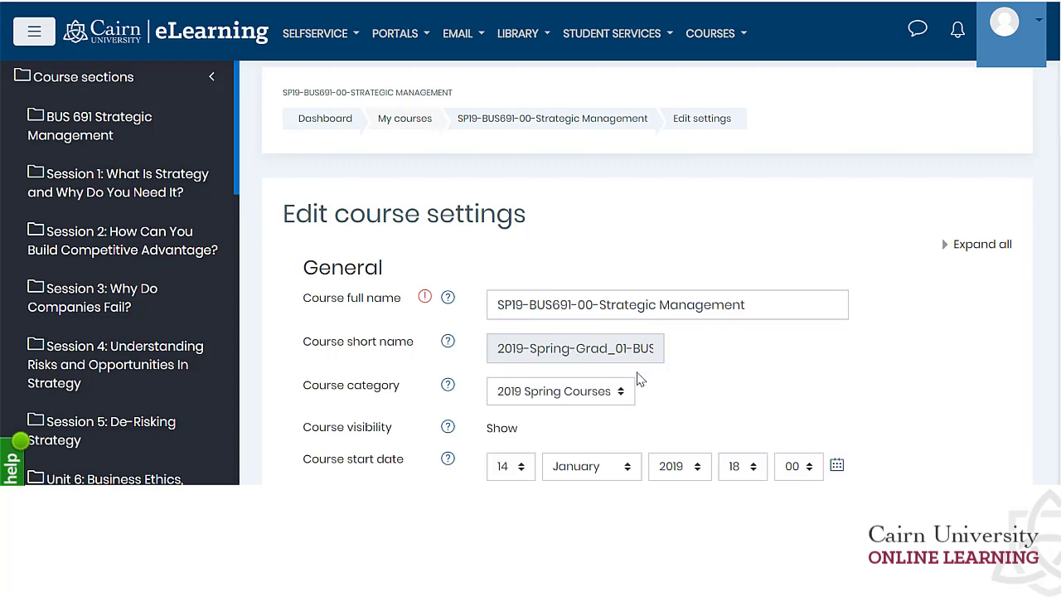
{"action": "scroll", "coordinate": [643, 379], "scroll_direction": "down", "scroll_amount": 2}
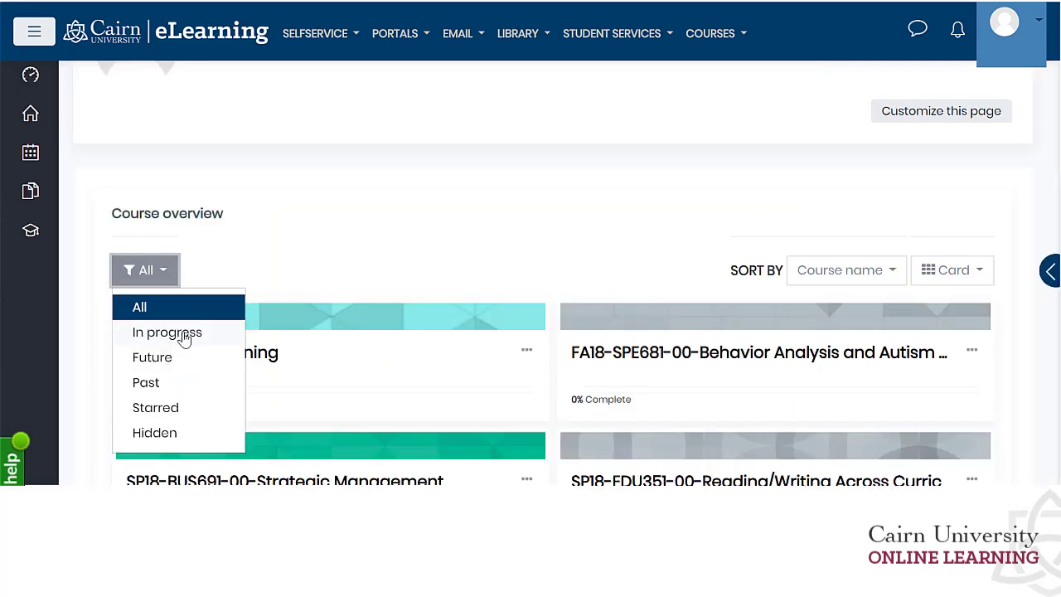
- Filter courses to In progress and star SP19-BUS691-00-Strategic Management
{"action": "left_click", "coordinate": [184, 334]}
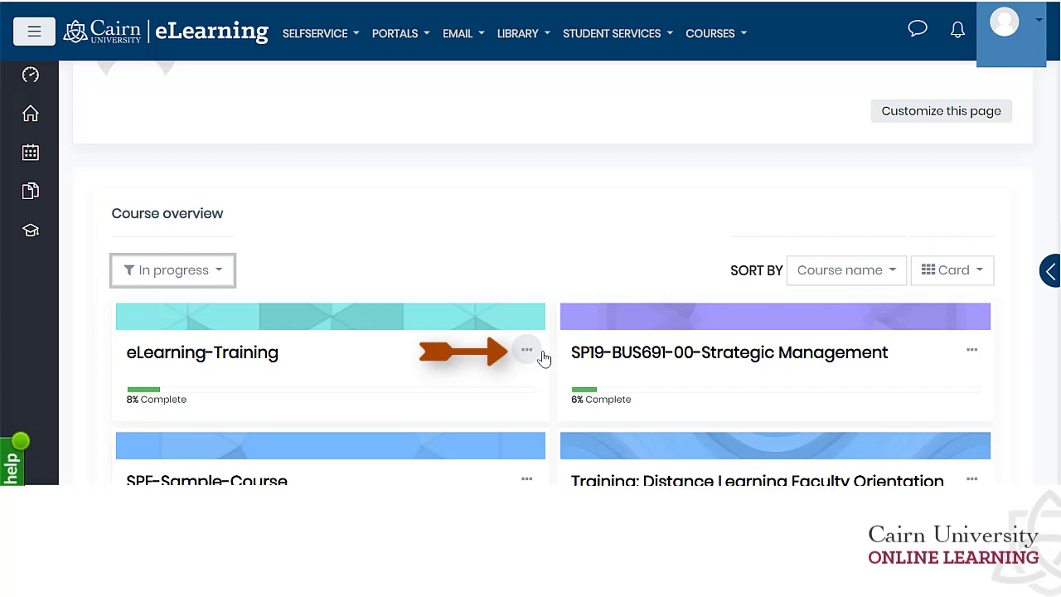
{"action": "left_click", "coordinate": [971, 352]}
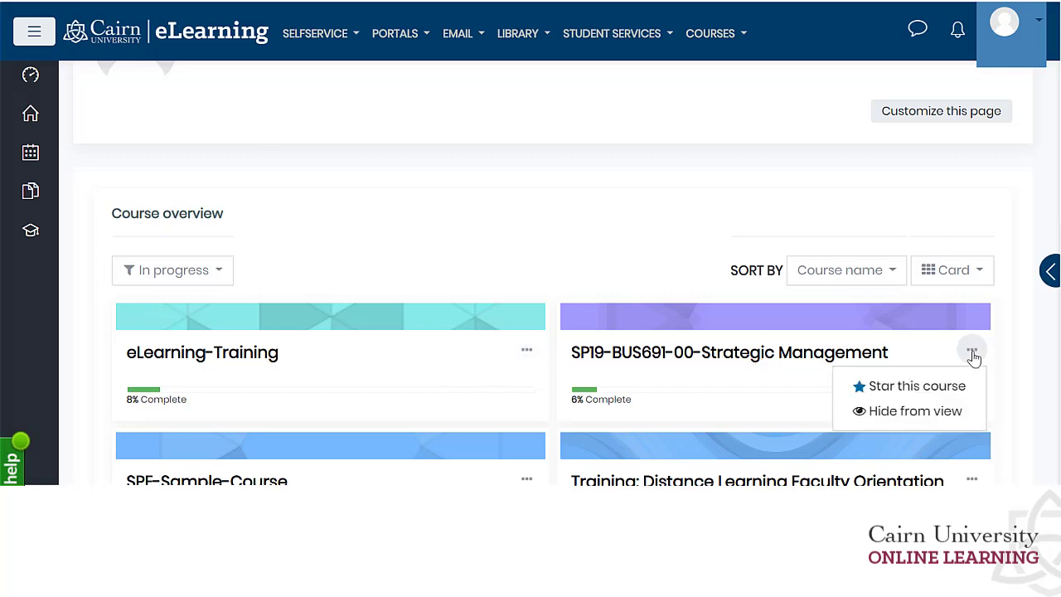
{"action": "left_click", "coordinate": [894, 395]}
- Hide Training: Distance Learning Faculty Orientation from view
{"action": "scroll", "coordinate": [663, 398], "scroll_direction": "down", "scroll_amount": 2}
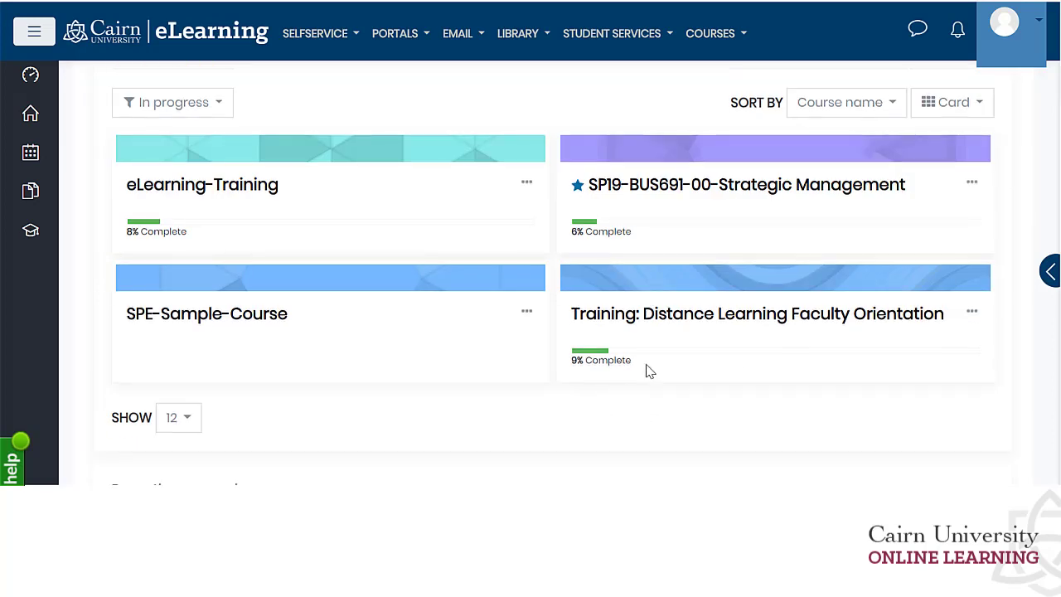
{"action": "left_click", "coordinate": [971, 316]}
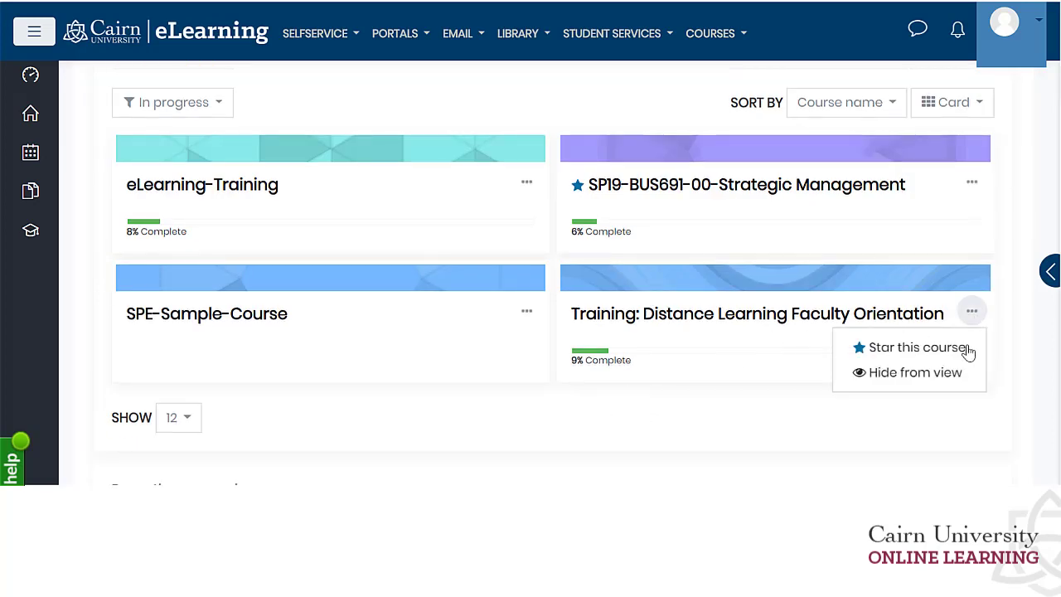
{"action": "left_click", "coordinate": [894, 375]}
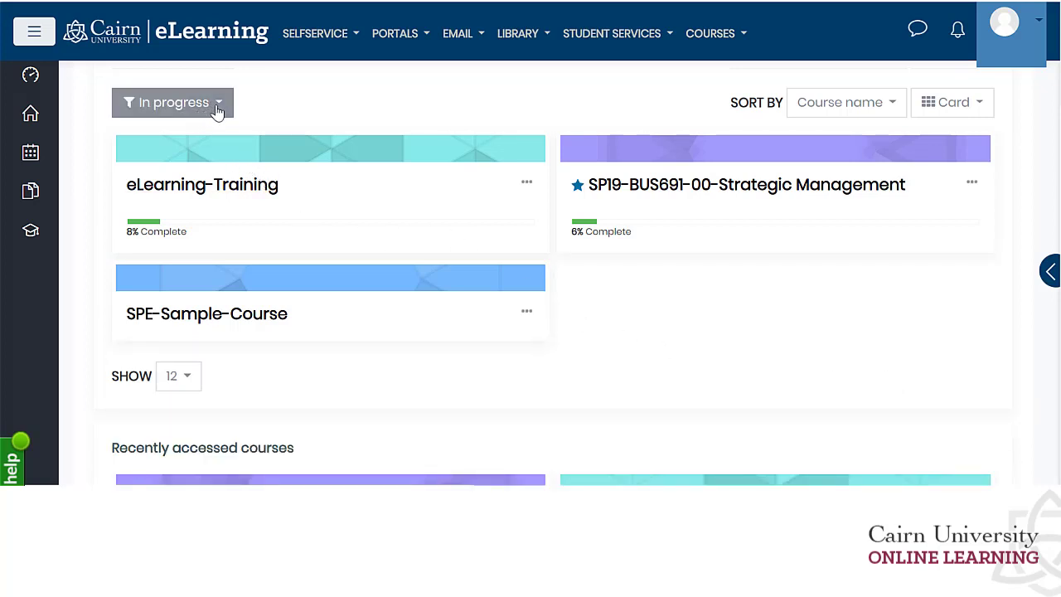
- Switch the course filter to Hidden, then back to All
{"action": "left_click", "coordinate": [220, 105]}
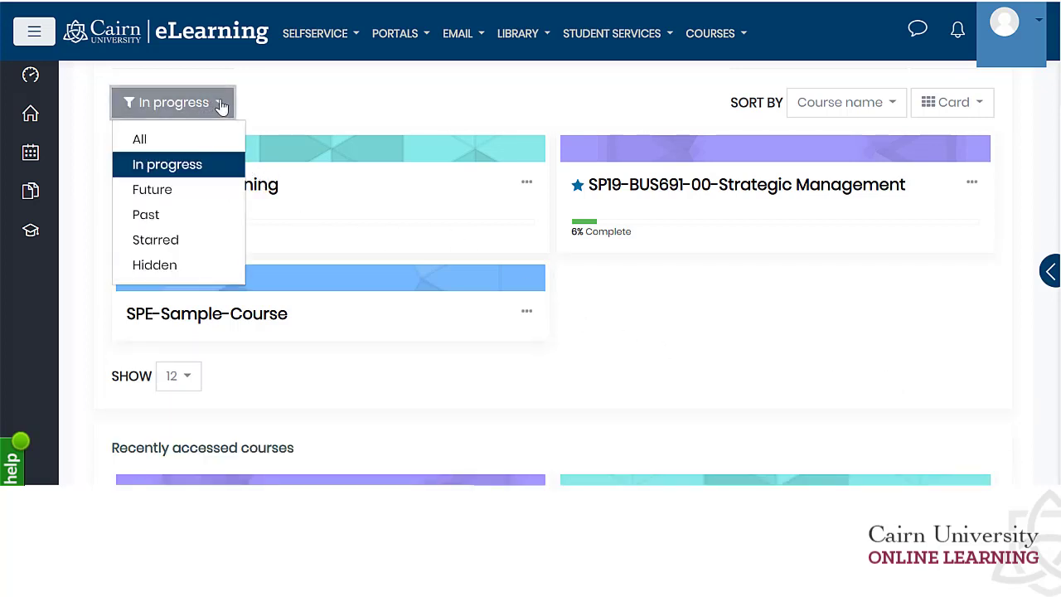
{"action": "left_click", "coordinate": [157, 265]}
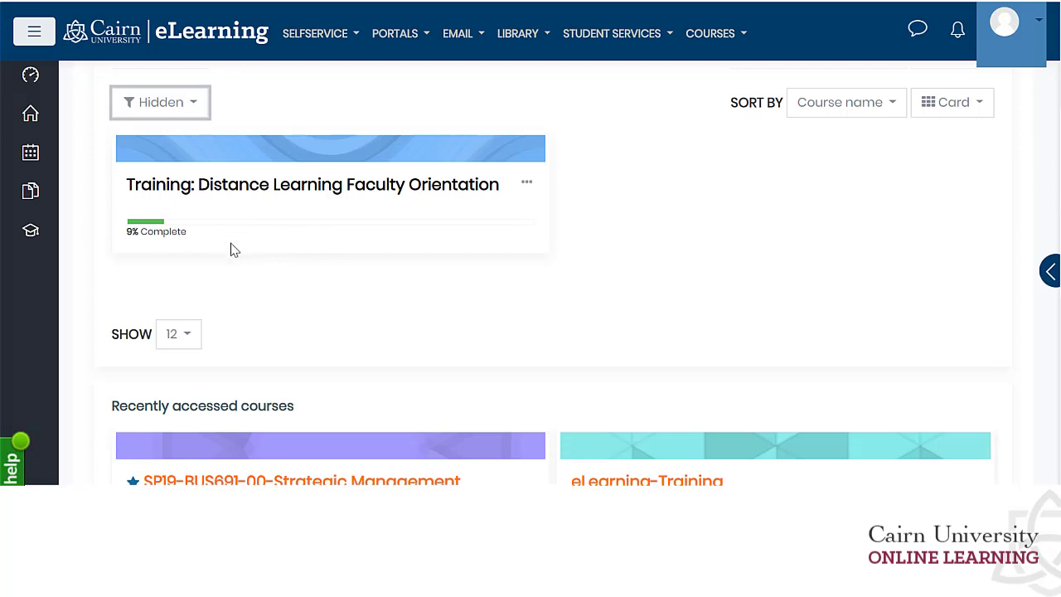
{"action": "left_click", "coordinate": [192, 110]}
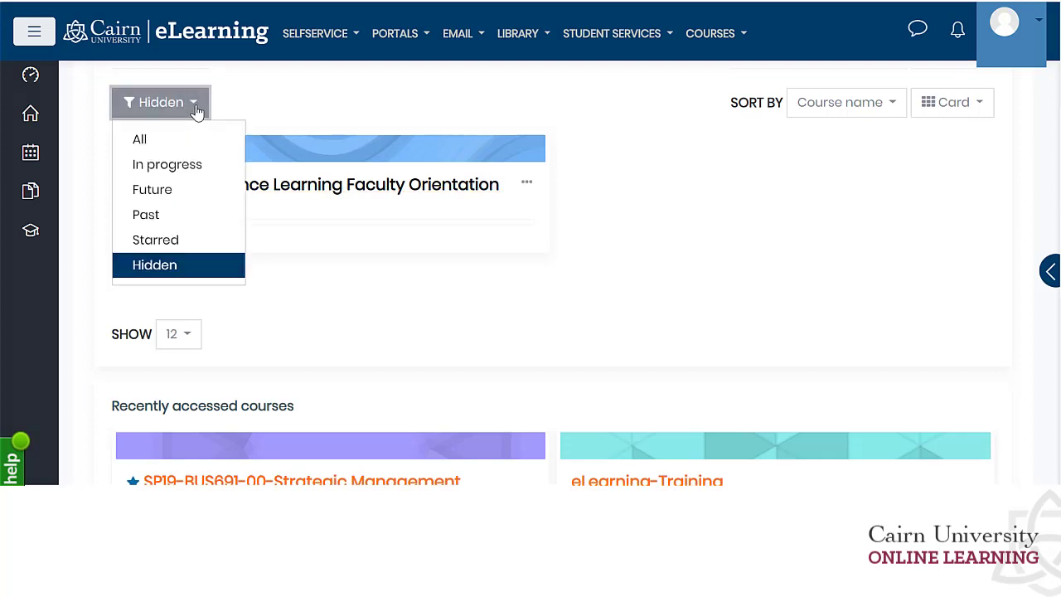
{"action": "left_click", "coordinate": [141, 141]}
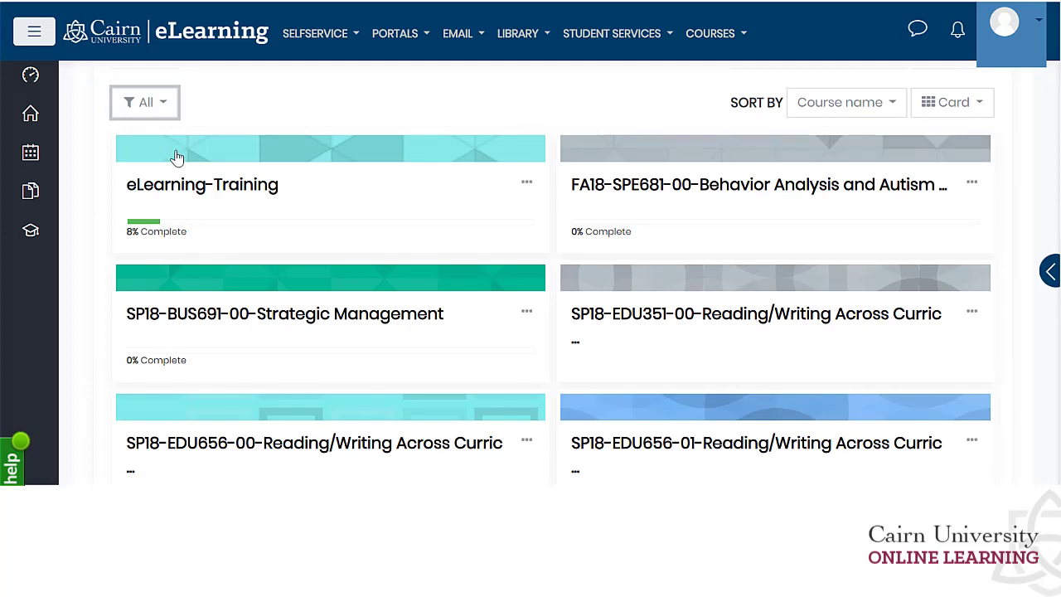
- Unhide Training: Distance Learning Faculty Orientation from the Hidden filter, then filter to In progress
{"action": "left_click", "coordinate": [169, 116]}
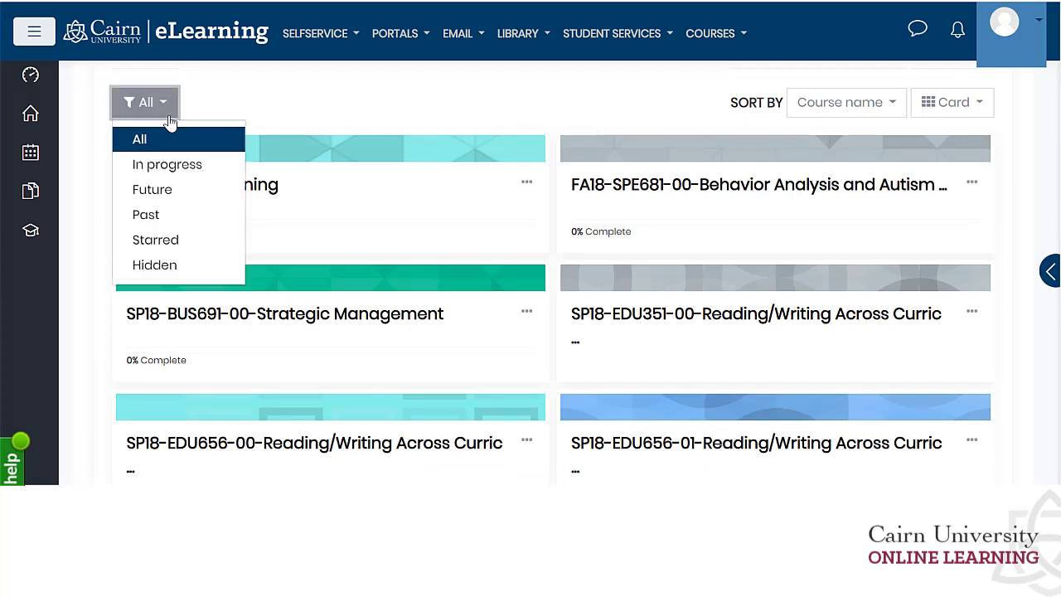
{"action": "left_click", "coordinate": [161, 267]}
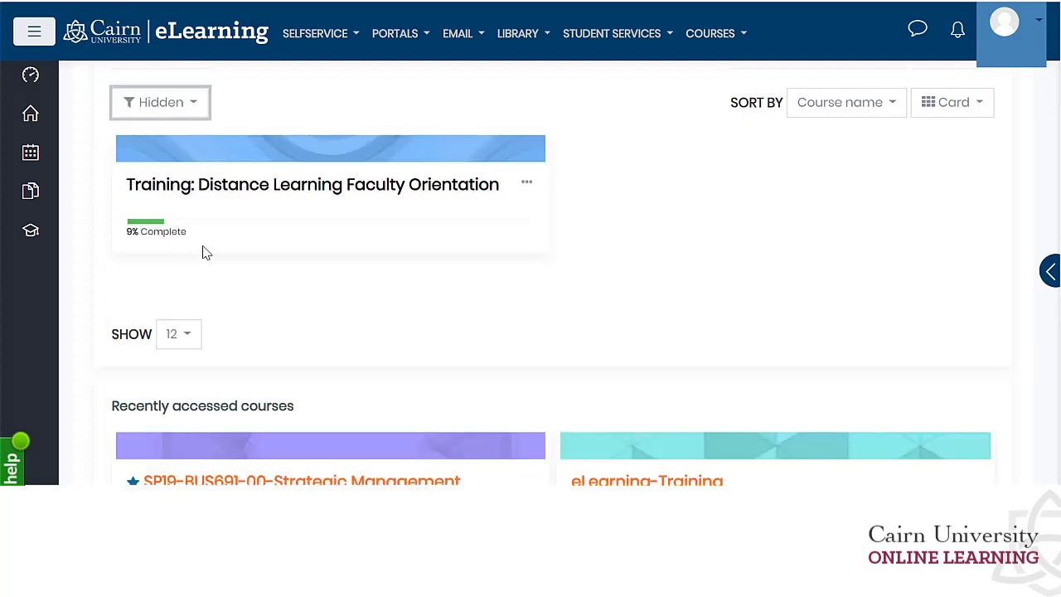
{"action": "left_click", "coordinate": [526, 184]}
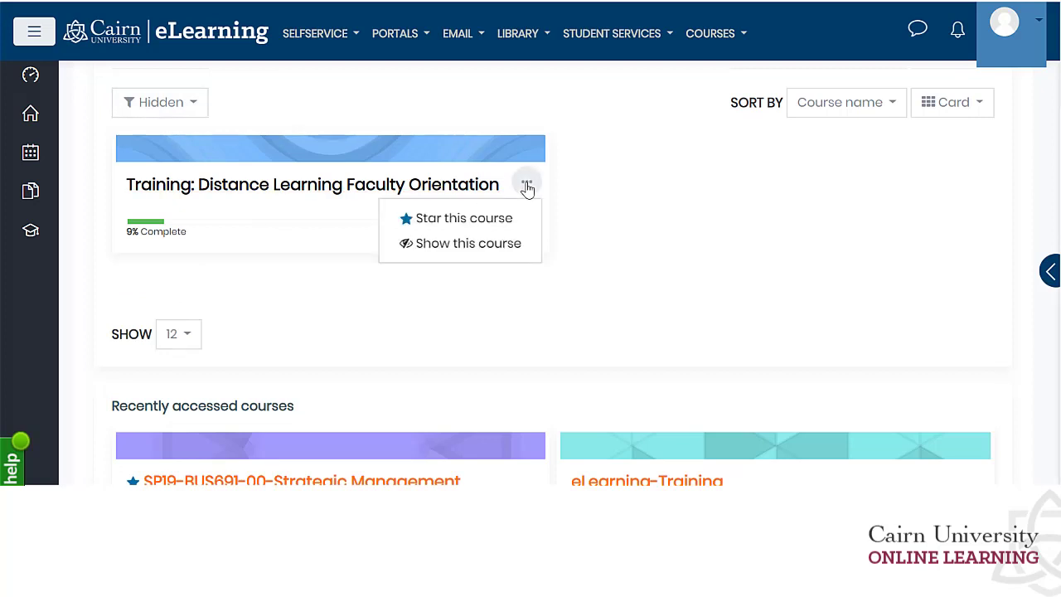
{"action": "left_click", "coordinate": [445, 249]}
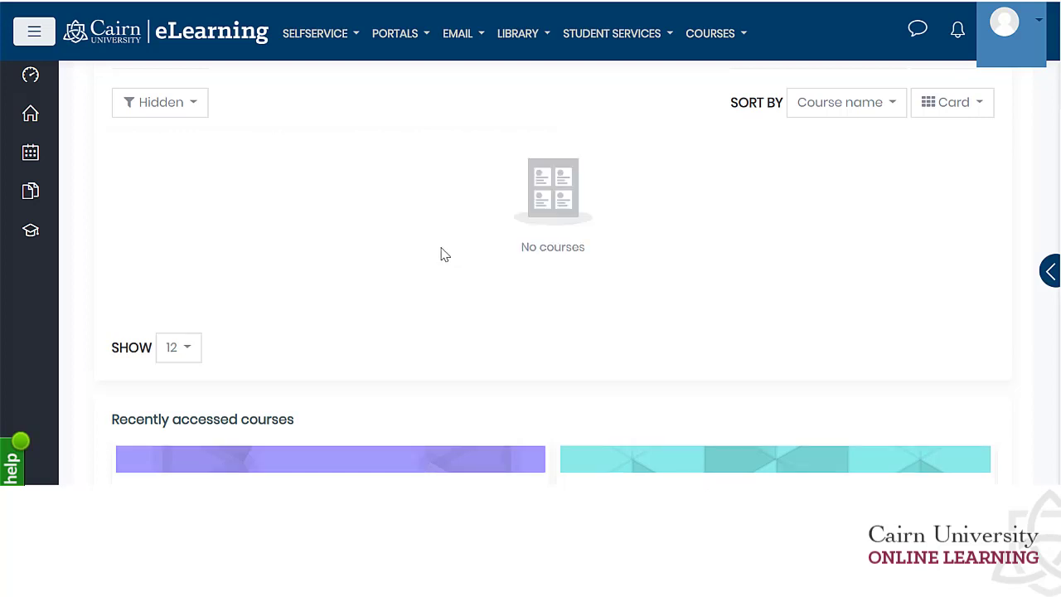
{"action": "left_click", "coordinate": [189, 113]}
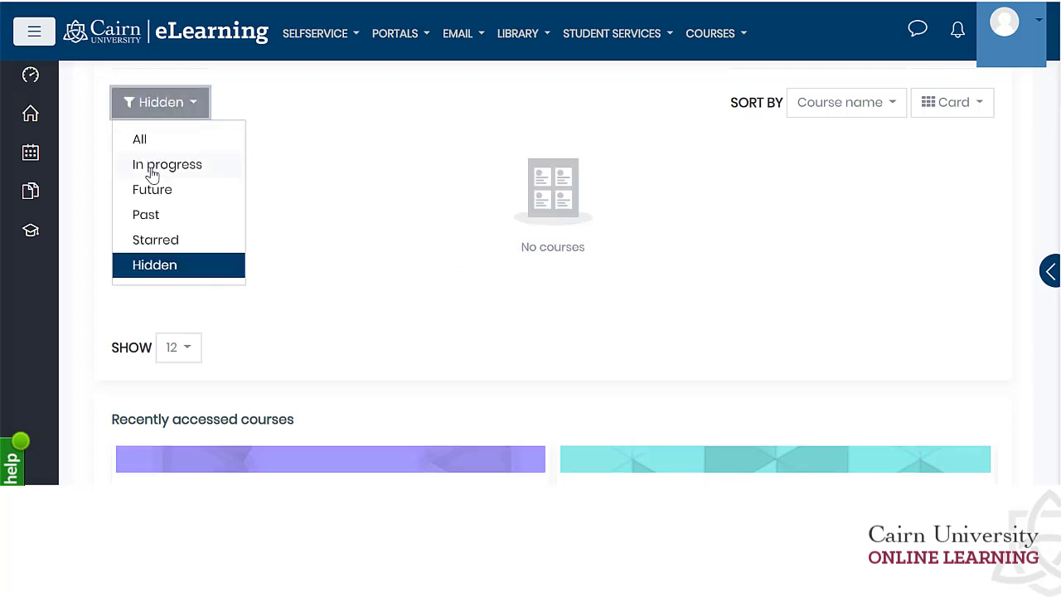
{"action": "left_click", "coordinate": [151, 170]}
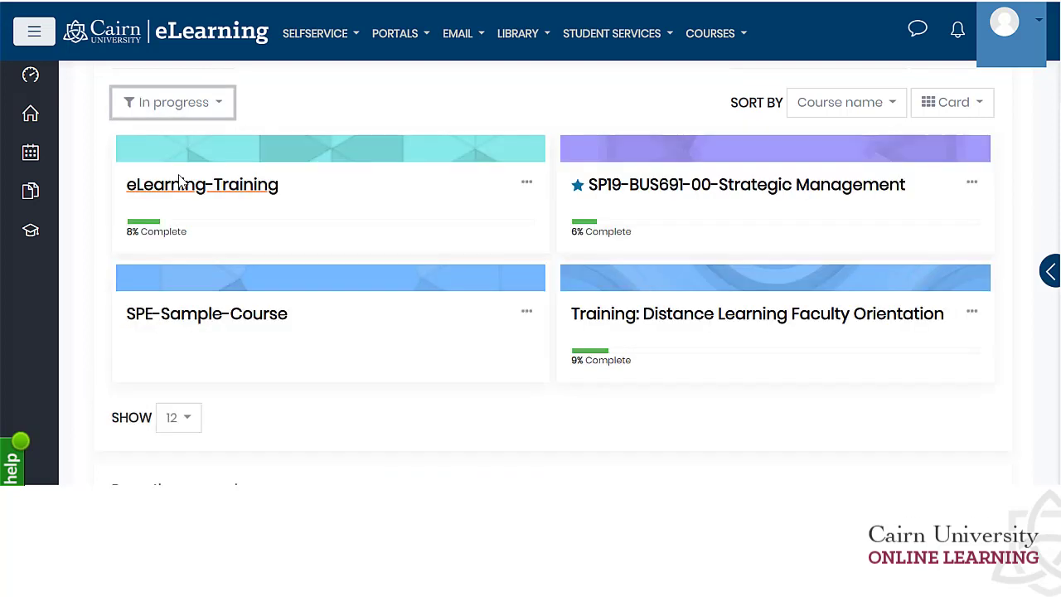
- Star SPE-Sample-Course from its actions menu
{"action": "left_click", "coordinate": [214, 110]}
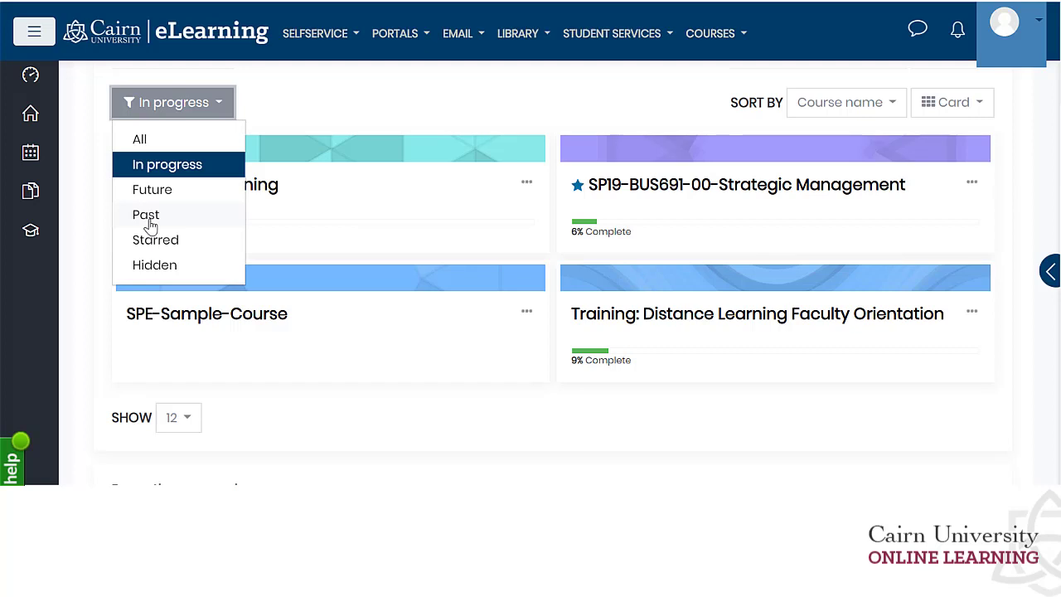
{"action": "left_click", "coordinate": [439, 351]}
{"action": "left_click", "coordinate": [526, 313]}
{"action": "left_click", "coordinate": [468, 348]}
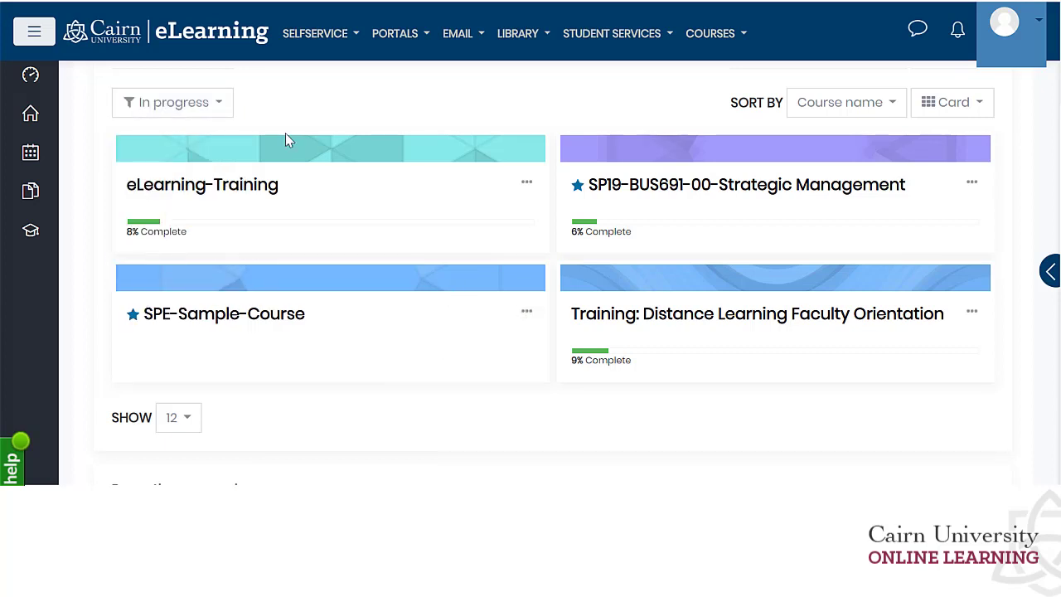
- Filter by Starred to confirm, then return the overview to In progress
{"action": "left_click", "coordinate": [222, 110]}
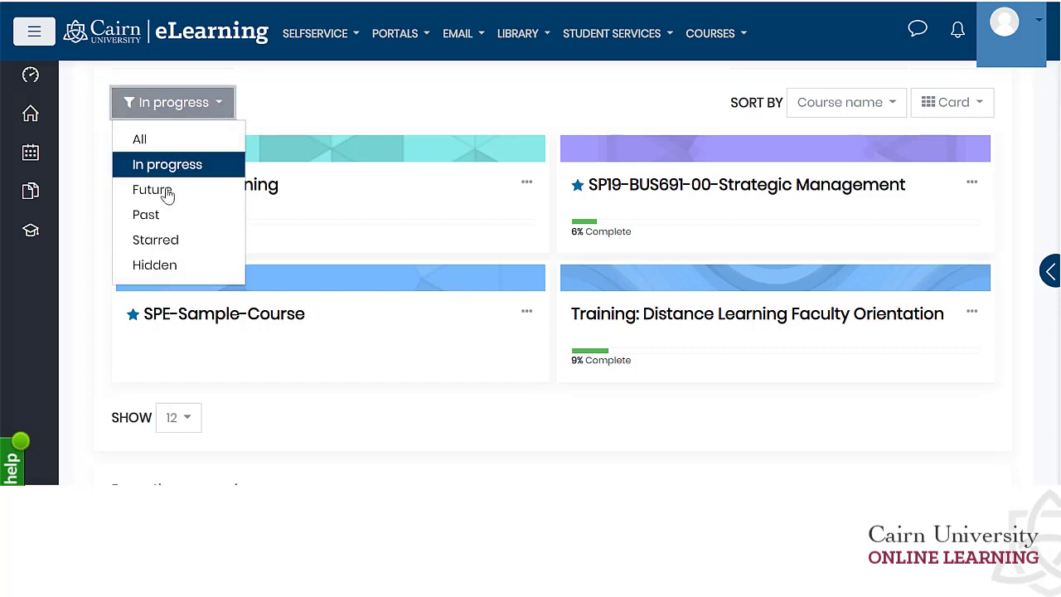
{"action": "left_click", "coordinate": [160, 249]}
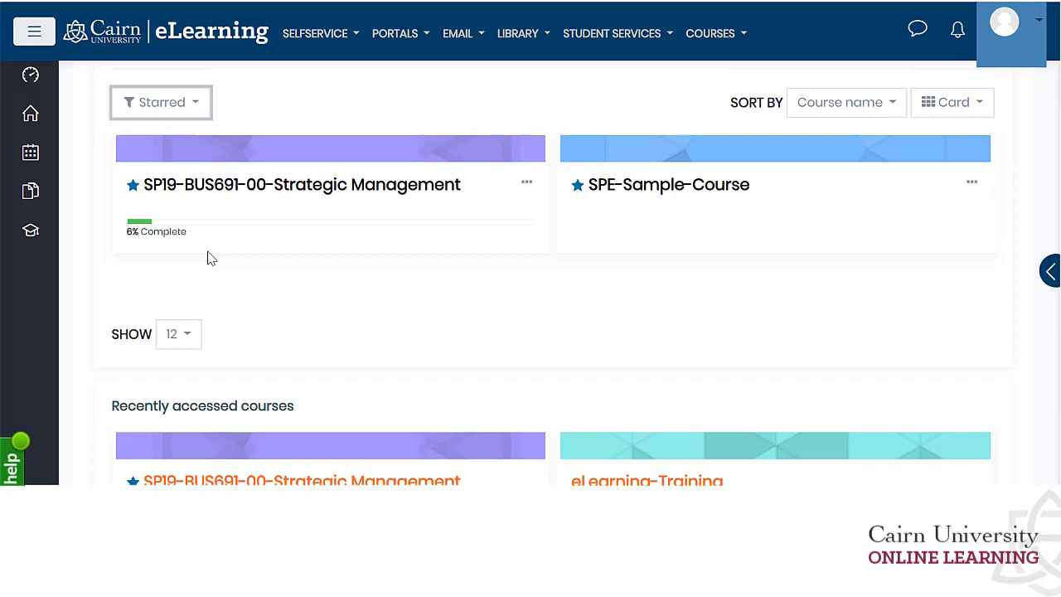
{"action": "left_click", "coordinate": [194, 112]}
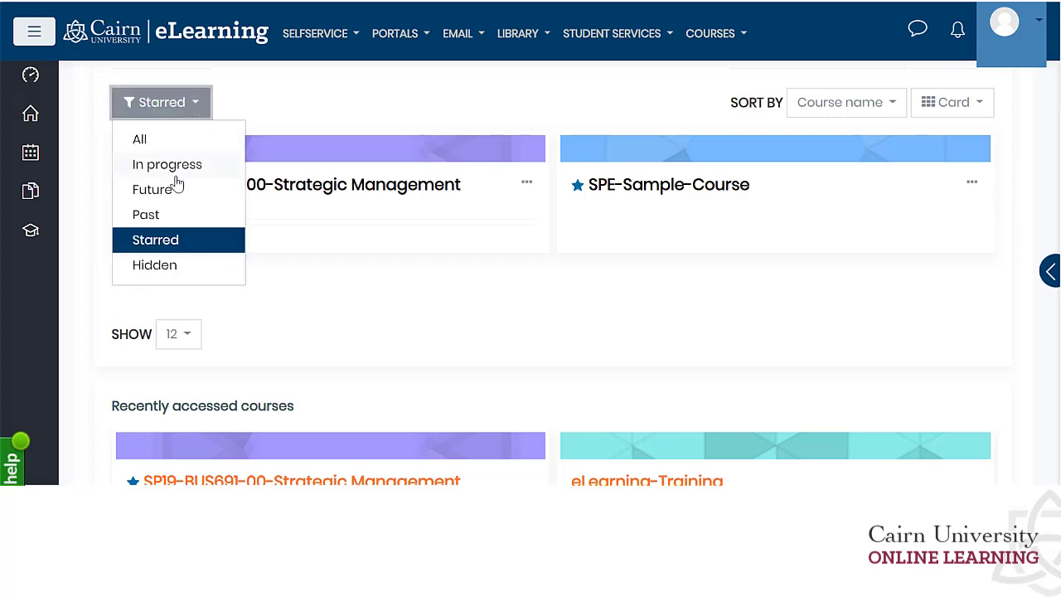
{"action": "left_click", "coordinate": [174, 166]}
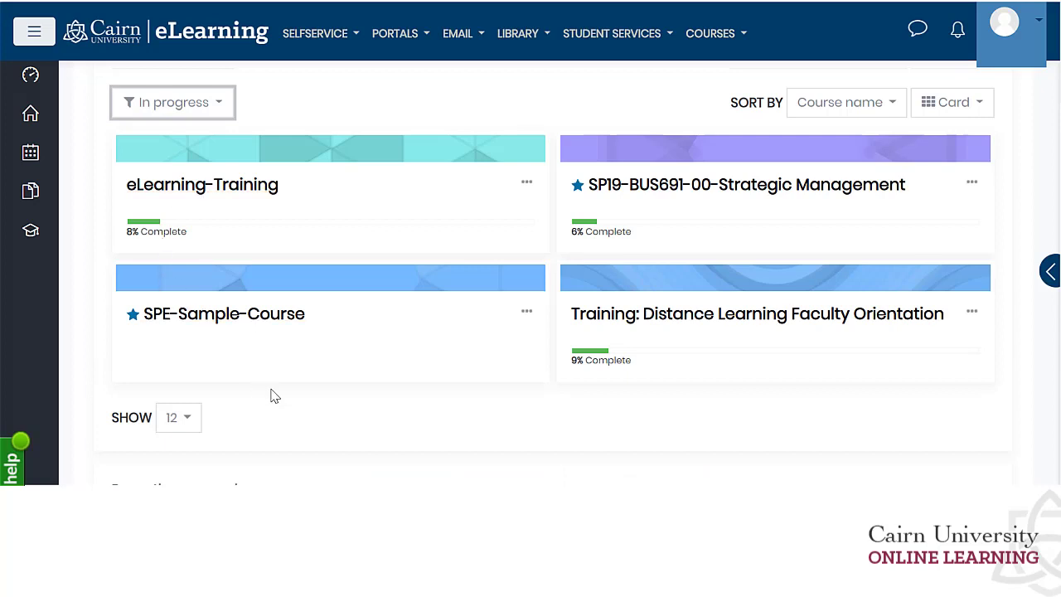
{"action": "left_click", "coordinate": [197, 421]}
{"action": "scroll", "coordinate": [307, 428], "scroll_direction": "down", "scroll_amount": 1}
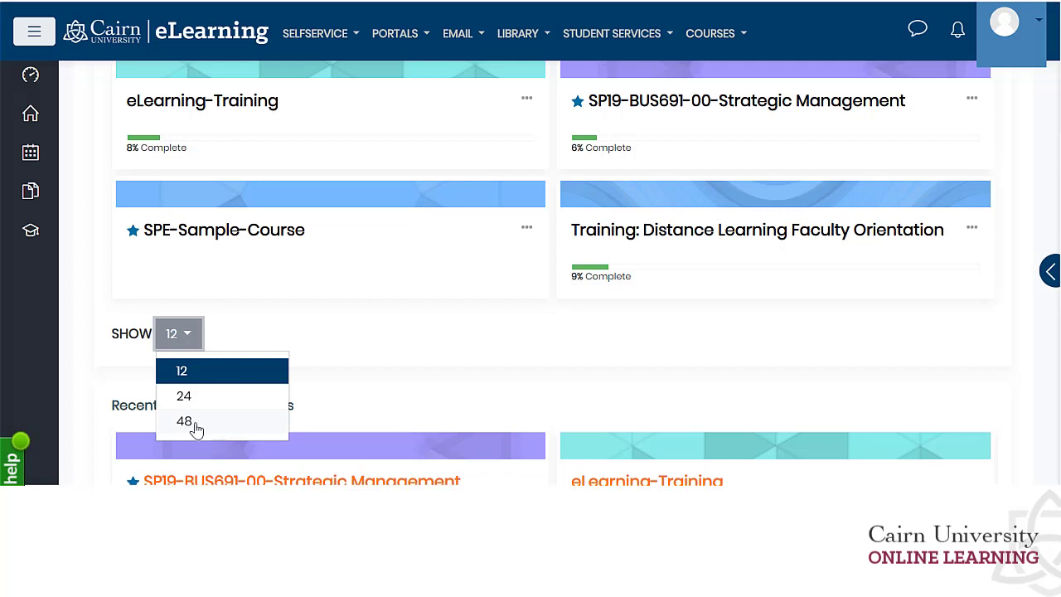
{"action": "left_click", "coordinate": [868, 358]}
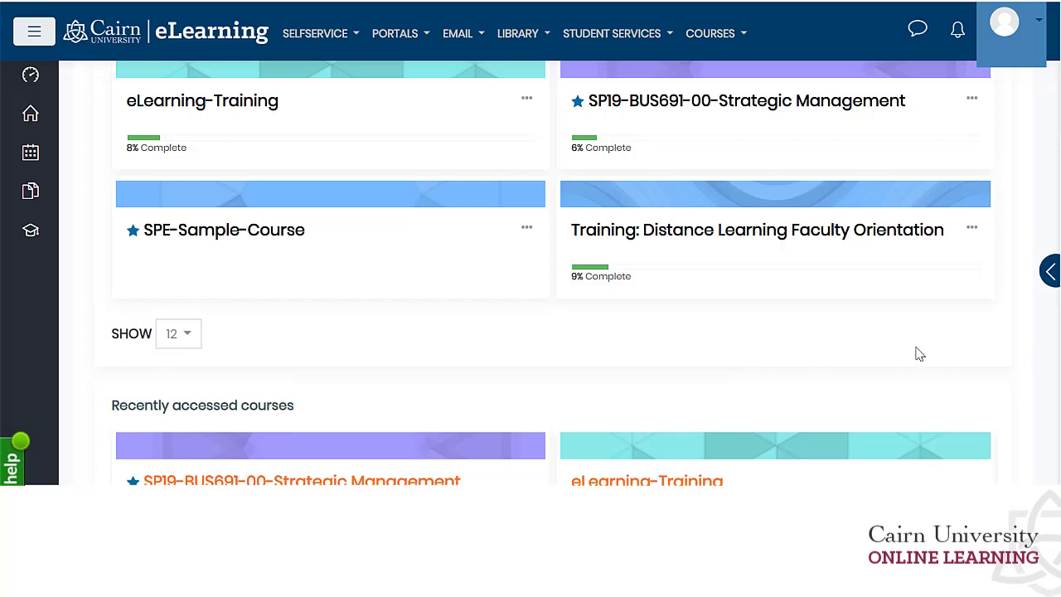
{"action": "scroll", "coordinate": [843, 360], "scroll_direction": "up", "scroll_amount": 3}
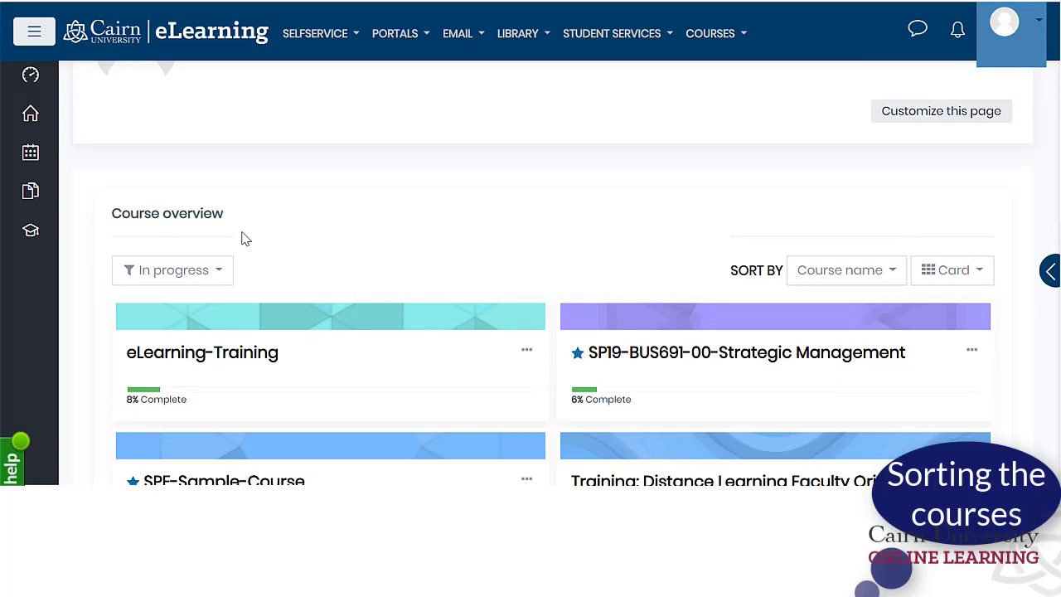
- Sort in-progress courses by Last accessed and preview the layout choices, keeping Card
{"action": "left_click", "coordinate": [892, 281]}
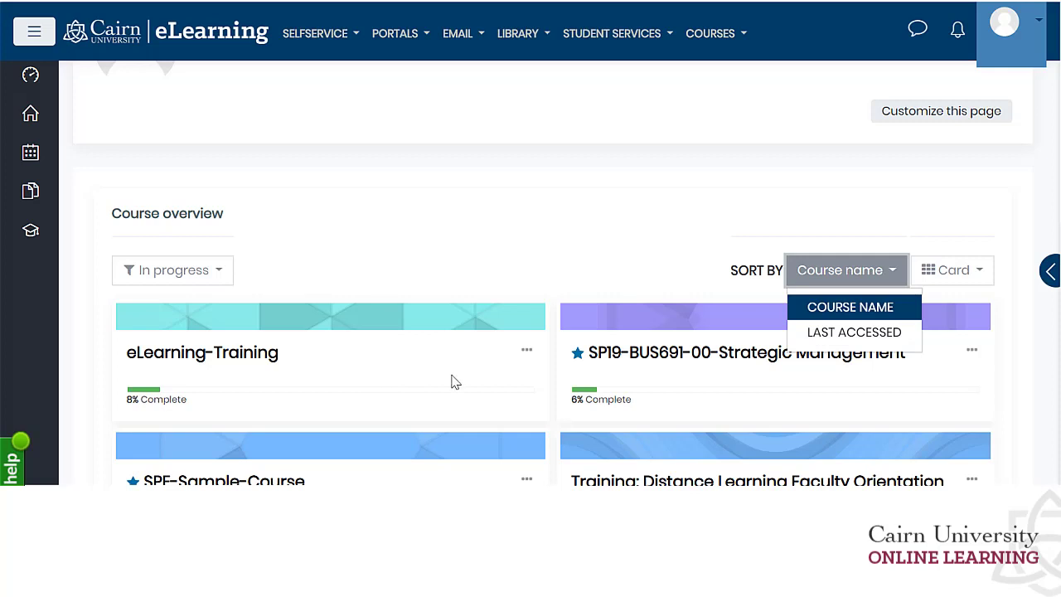
{"action": "left_click", "coordinate": [841, 332]}
{"action": "left_click", "coordinate": [853, 283]}
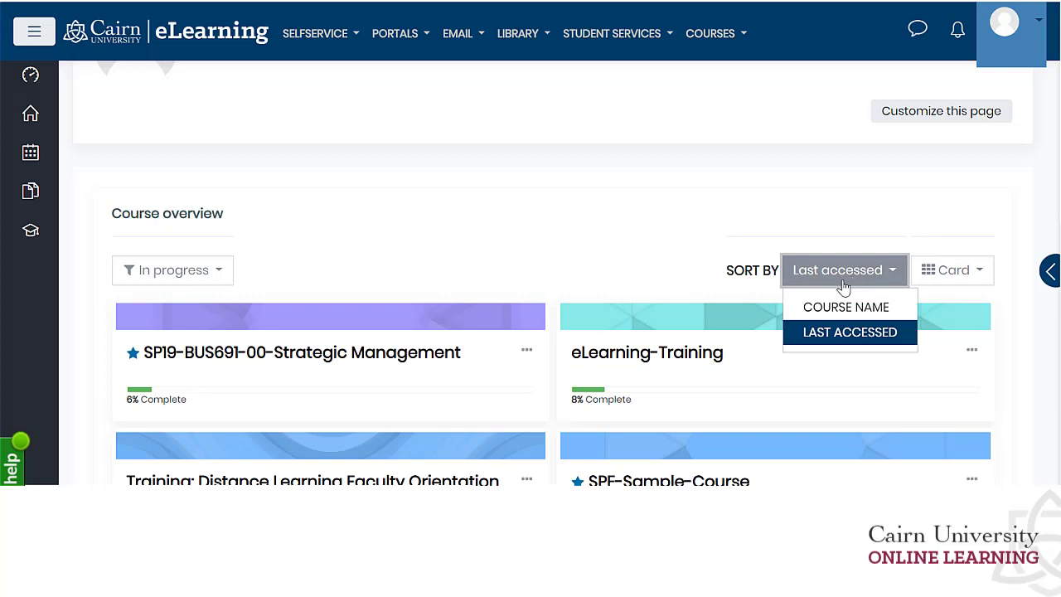
{"action": "left_click", "coordinate": [928, 237]}
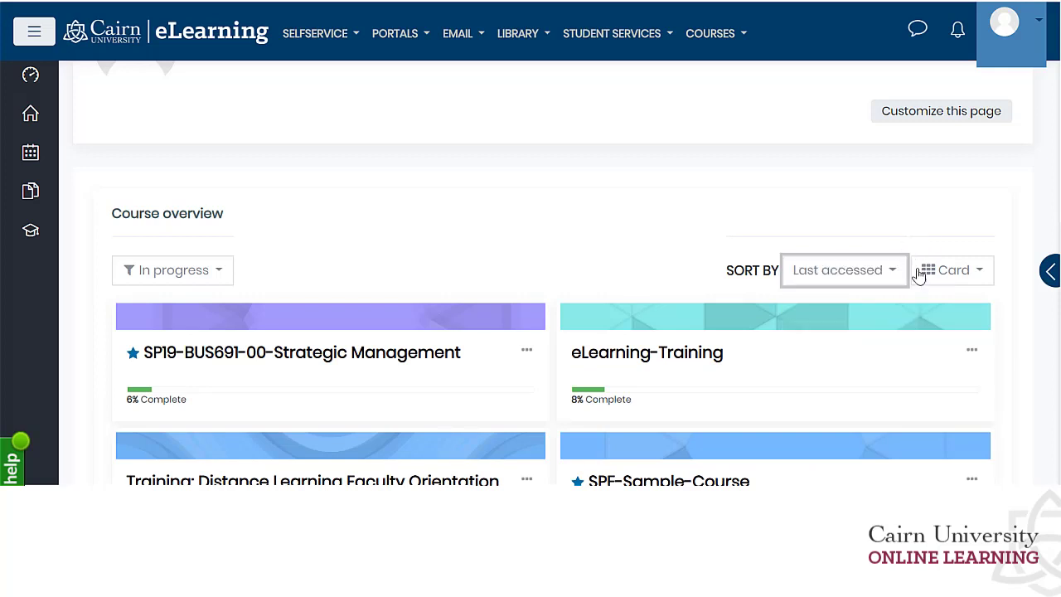
{"action": "left_click", "coordinate": [980, 279]}
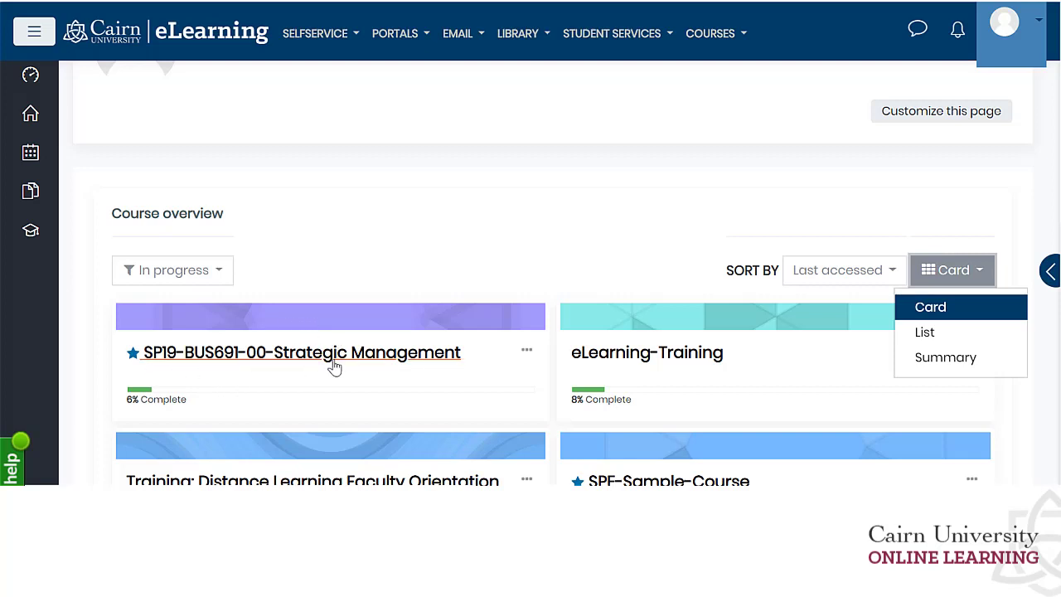
{"action": "left_click_drag", "start_coordinate": [199, 404], "coordinate": [124, 401]}
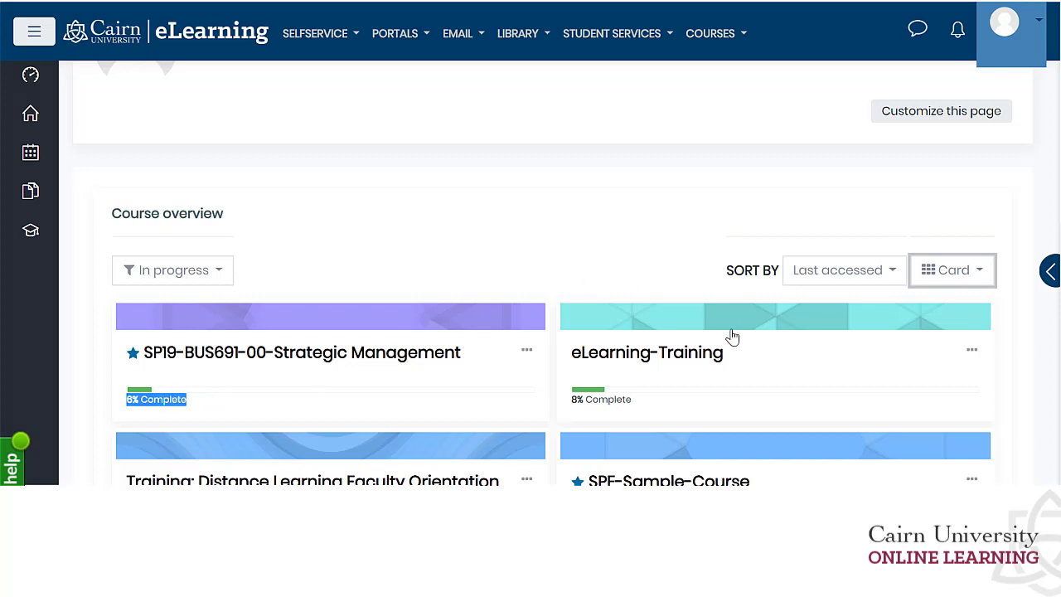
- Switch the Course overview to List view
{"action": "left_click", "coordinate": [973, 281]}
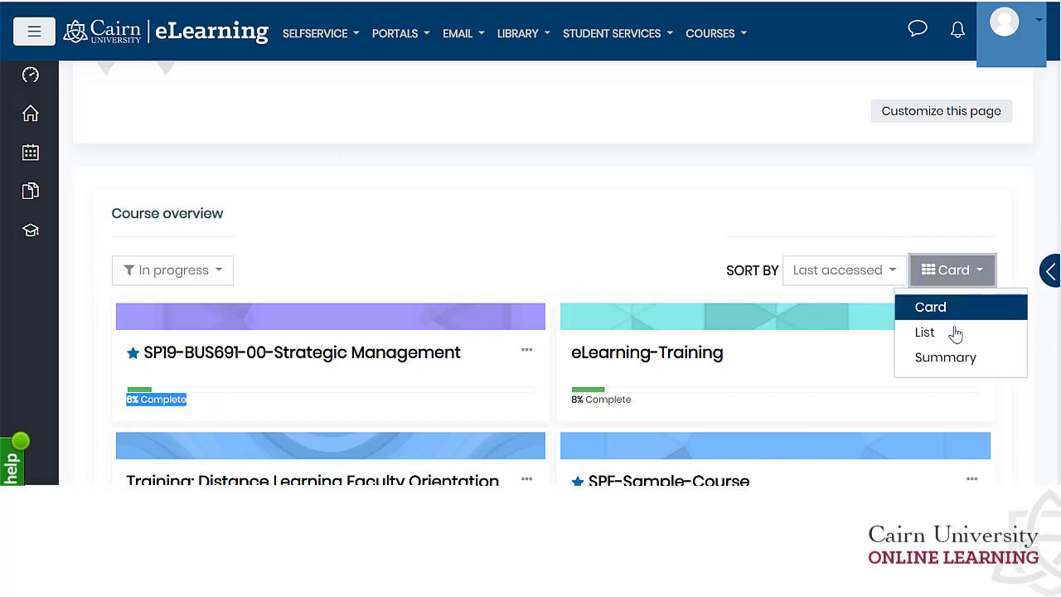
{"action": "left_click", "coordinate": [924, 340]}
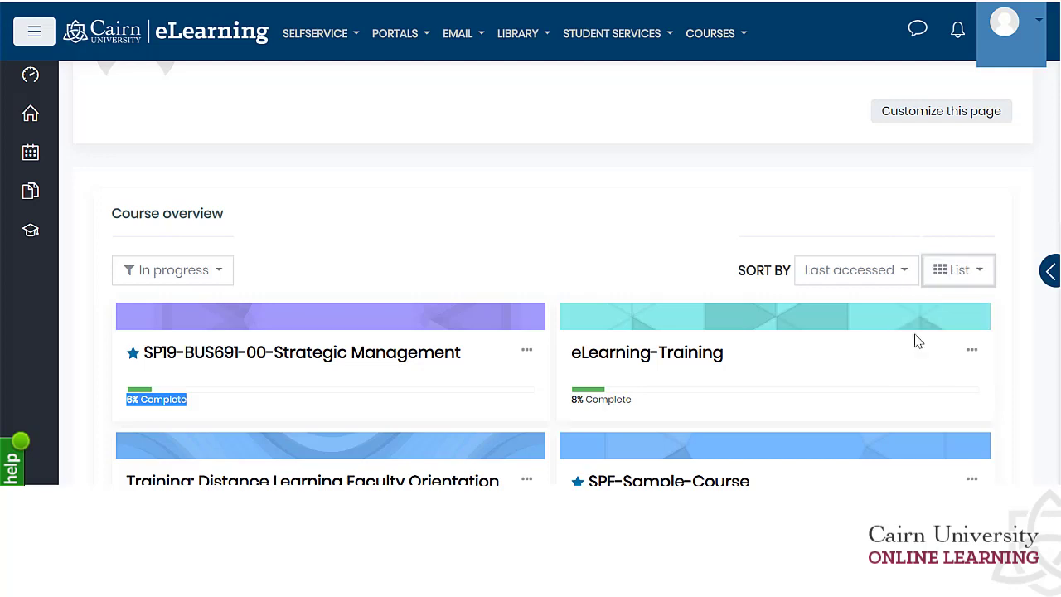
{"action": "scroll", "coordinate": [522, 327], "scroll_direction": "down", "scroll_amount": 2}
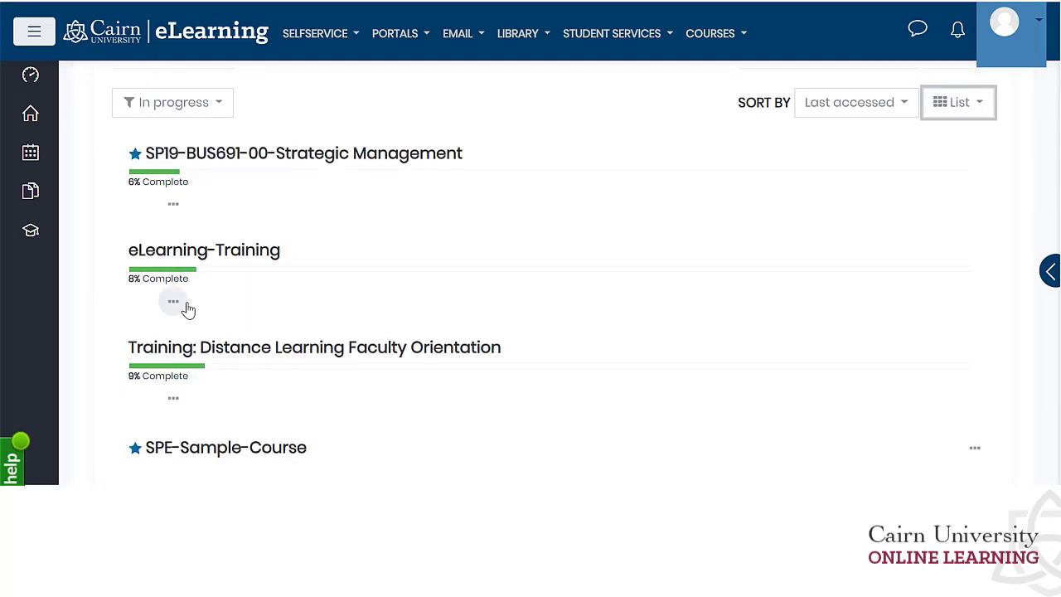
{"action": "scroll", "coordinate": [216, 302], "scroll_direction": "down", "scroll_amount": 2}
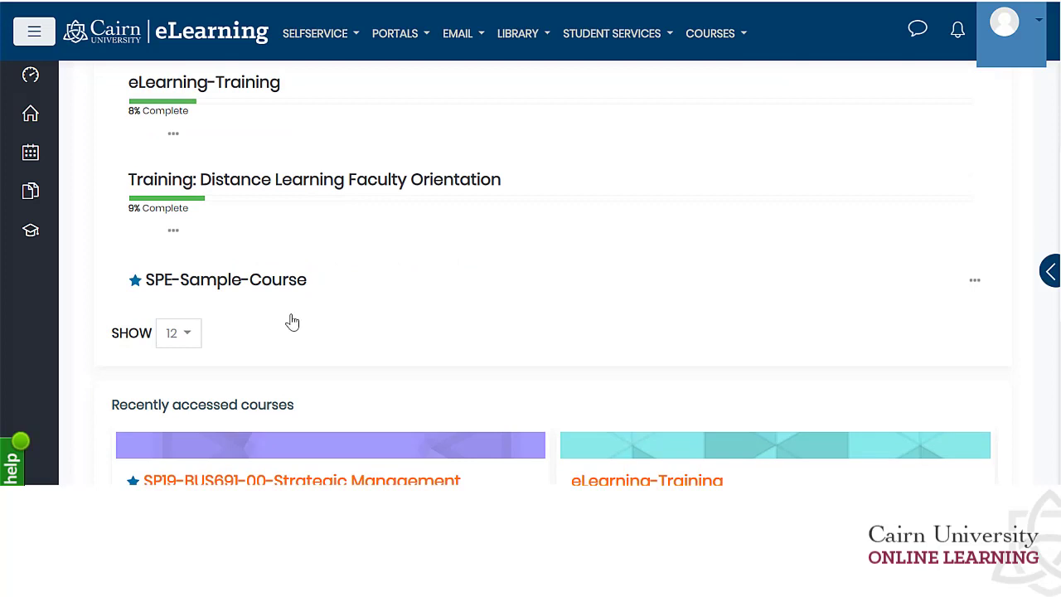
{"action": "scroll", "coordinate": [294, 319], "scroll_direction": "up", "scroll_amount": 3}
- Switch the Course overview to Summary view with course descriptions
{"action": "left_click", "coordinate": [968, 202]}
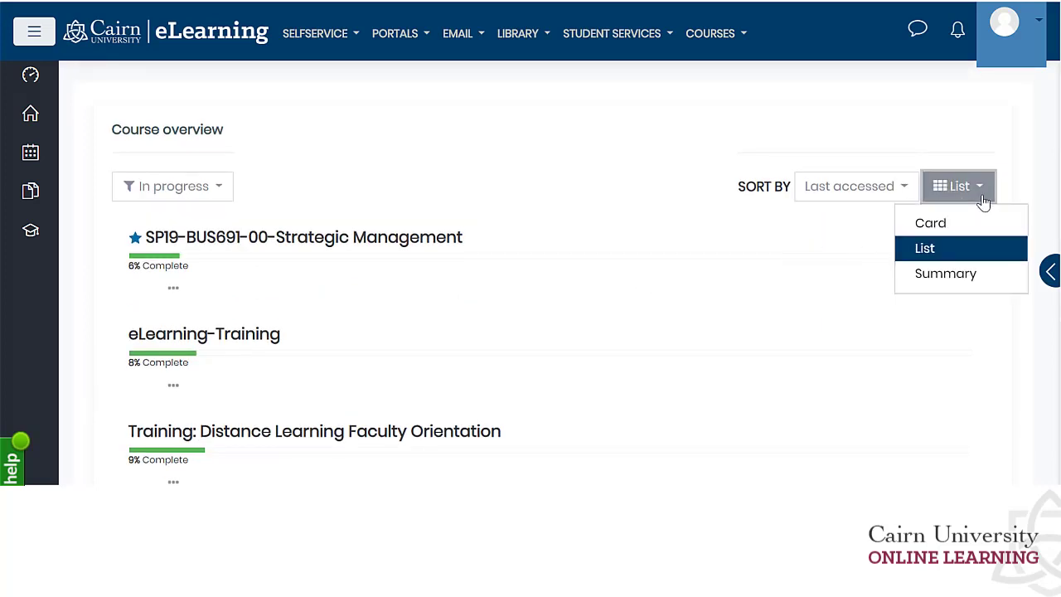
{"action": "left_click", "coordinate": [943, 280]}
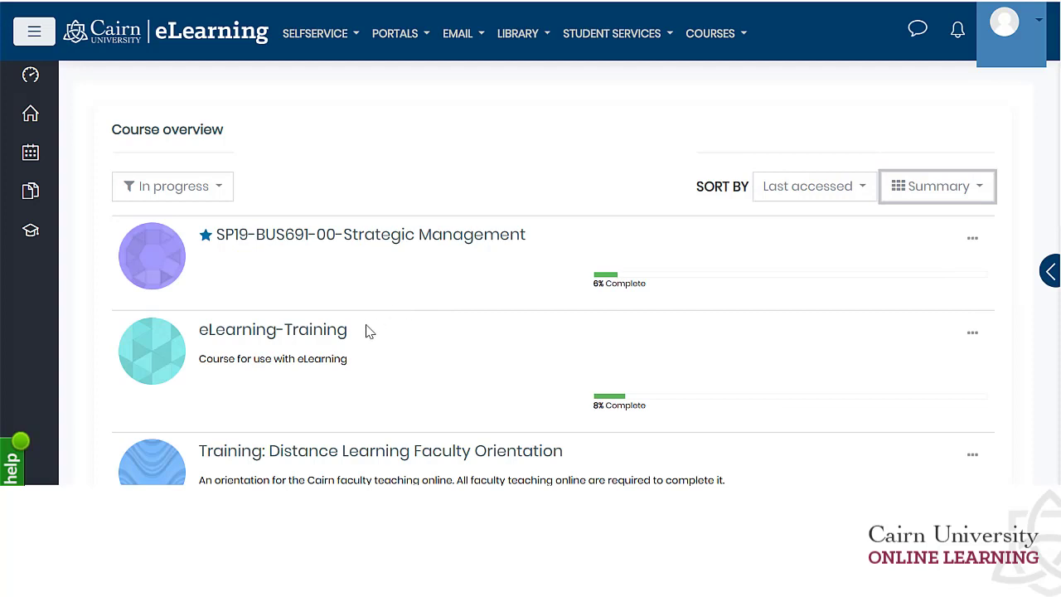
{"action": "scroll", "coordinate": [374, 331], "scroll_direction": "down", "scroll_amount": 1}
{"action": "scroll", "coordinate": [379, 343], "scroll_direction": "down", "scroll_amount": 2}
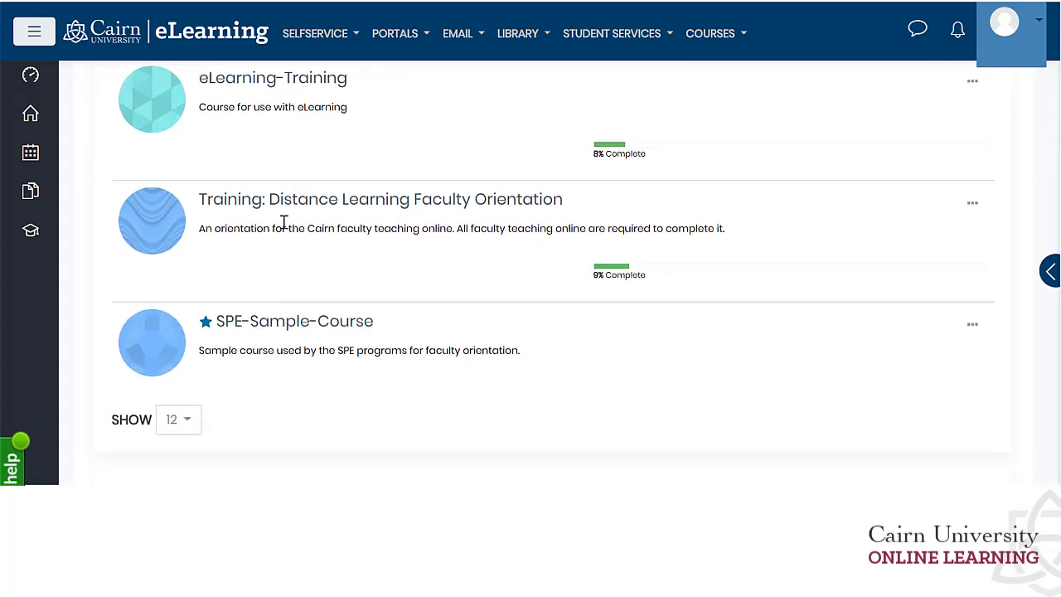
- Highlight the Training: Distance Learning Faculty Orientation title and description lines
{"action": "left_click_drag", "start_coordinate": [592, 211], "coordinate": [209, 203]}
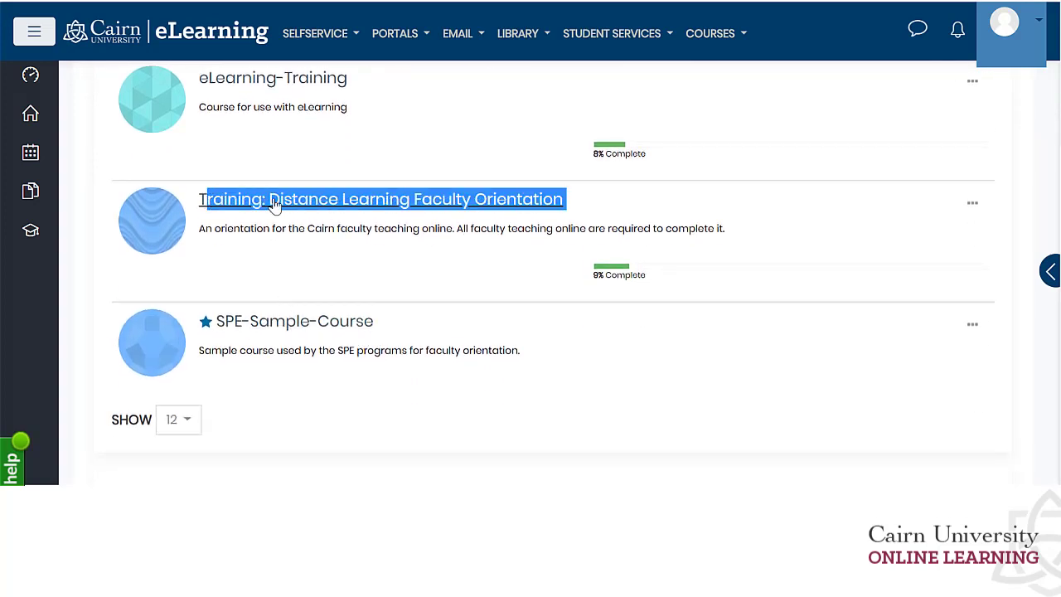
{"action": "left_click", "coordinate": [642, 229]}
{"action": "left_click_drag", "start_coordinate": [726, 228], "coordinate": [195, 237]}
{"action": "left_click", "coordinate": [339, 250]}
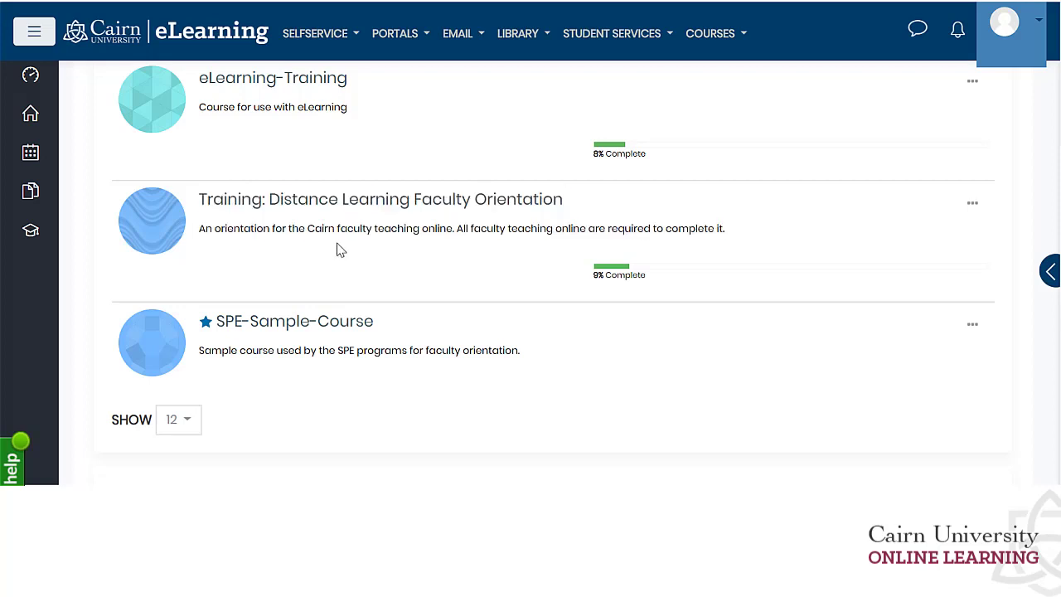
{"action": "left_click_drag", "start_coordinate": [201, 232], "coordinate": [740, 239]}
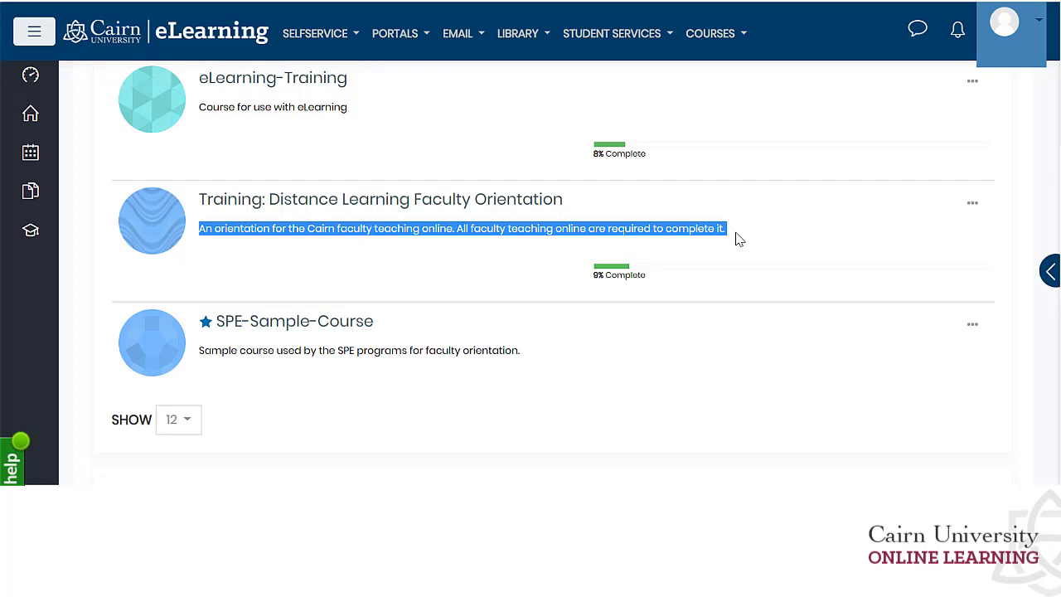
{"action": "scroll", "coordinate": [500, 307], "scroll_direction": "up", "scroll_amount": 5}
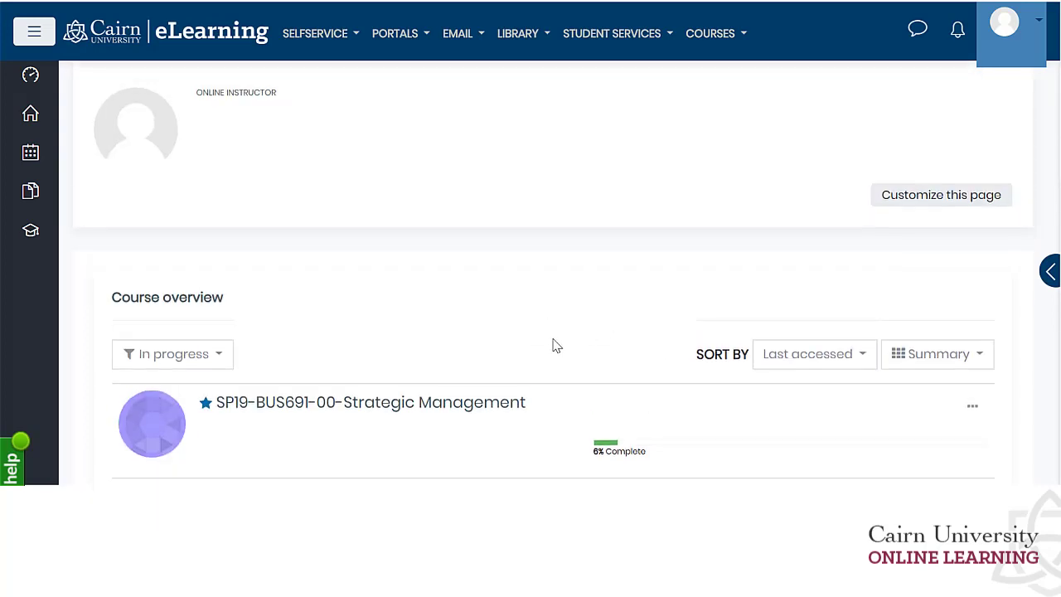
{"action": "scroll", "coordinate": [556, 346], "scroll_direction": "down", "scroll_amount": 1}
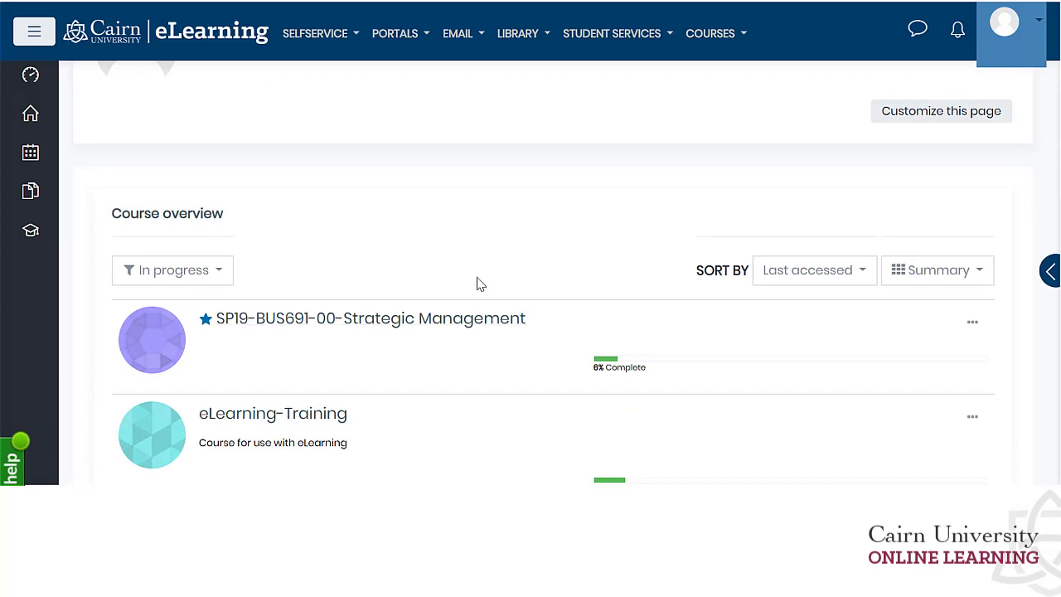
{"action": "left_click", "coordinate": [951, 279]}
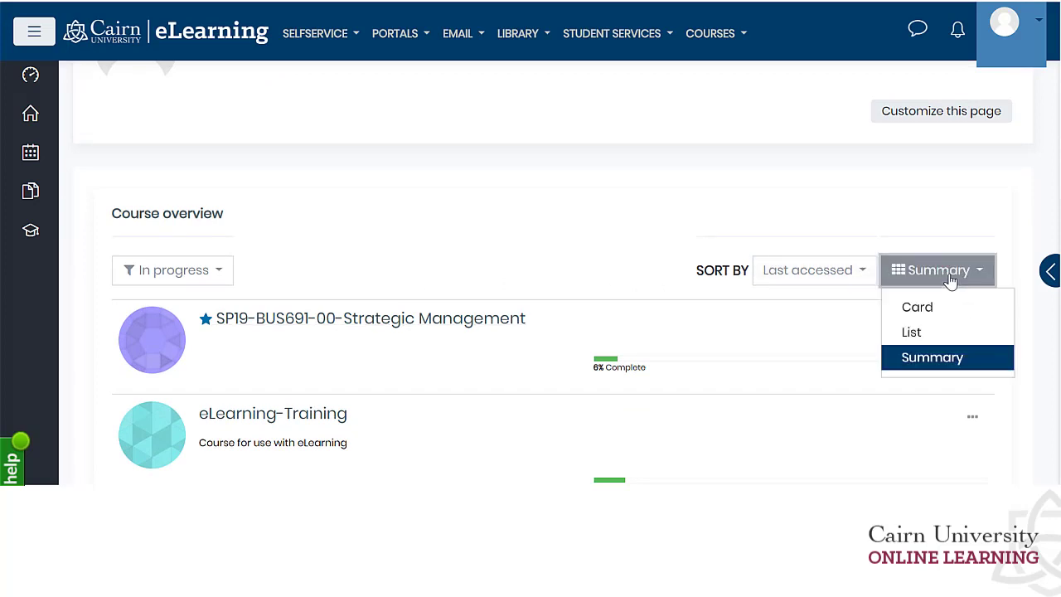
- Return courses to Card view and open the Timeline and Calendar drawer
{"action": "left_click", "coordinate": [926, 309]}
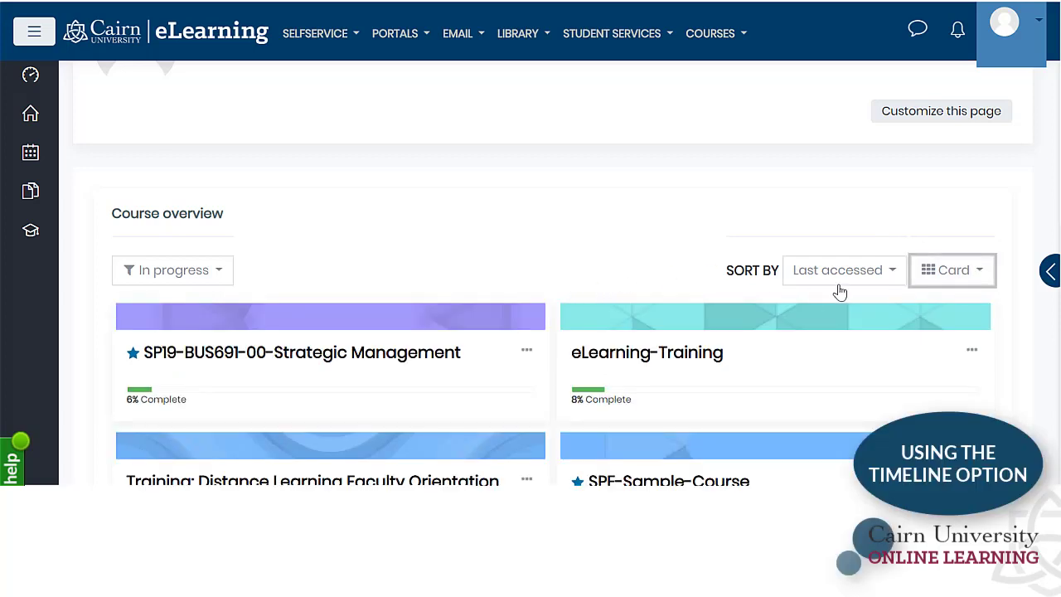
{"action": "left_click", "coordinate": [1049, 274]}
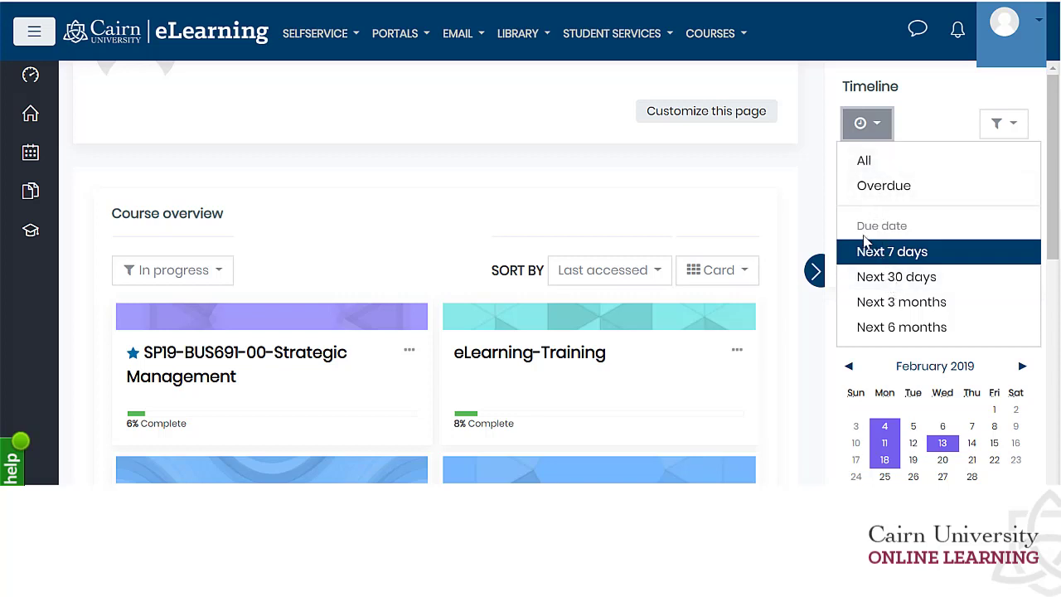
- Close the Timeline range menu and view the Sort by dates/courses choices without changing them
{"action": "left_click", "coordinate": [822, 200]}
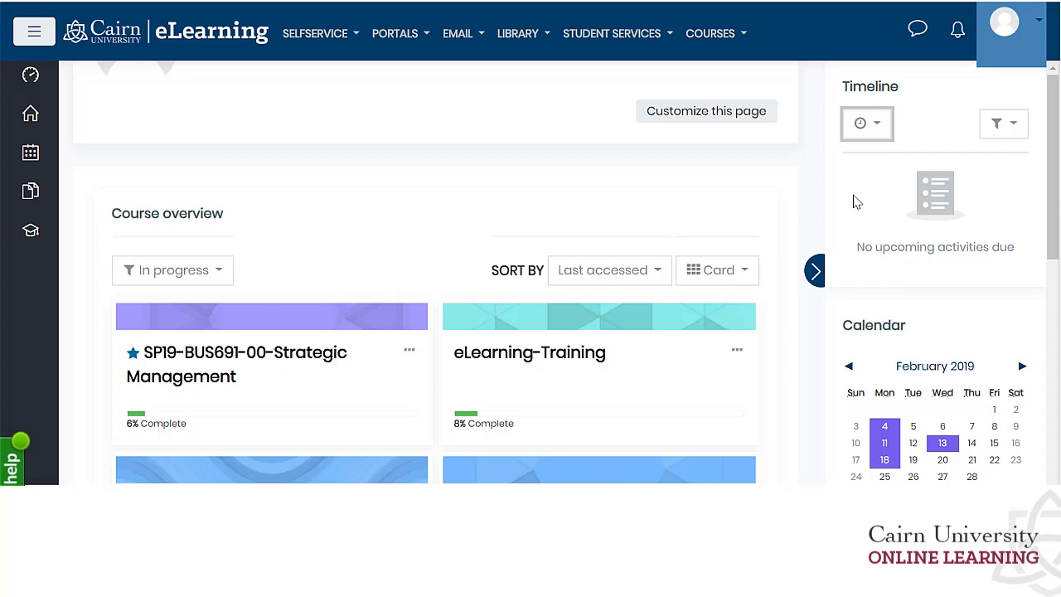
{"action": "left_click", "coordinate": [1014, 133]}
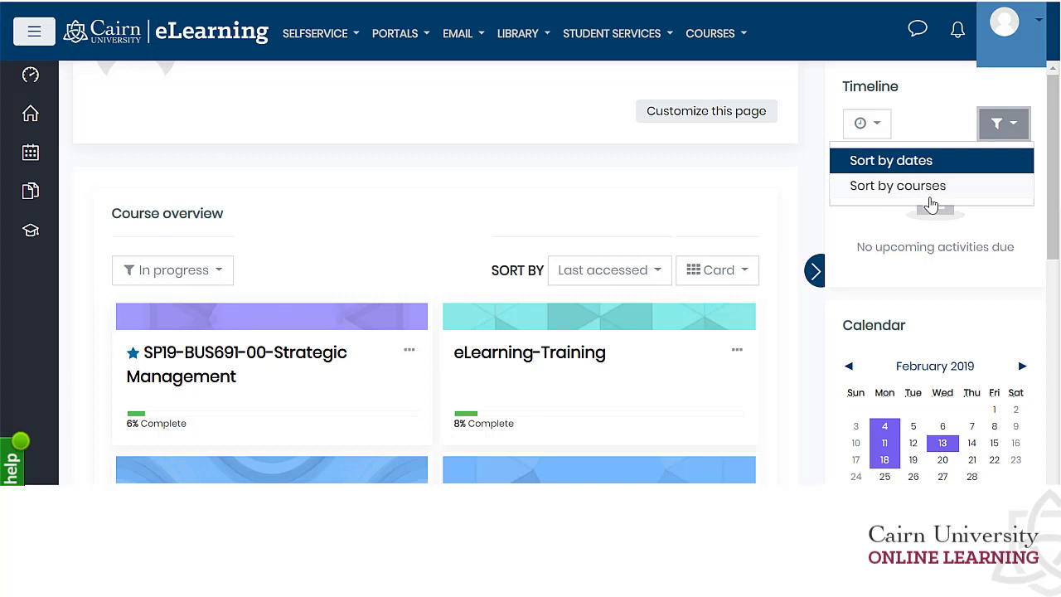
{"action": "left_click", "coordinate": [977, 322]}
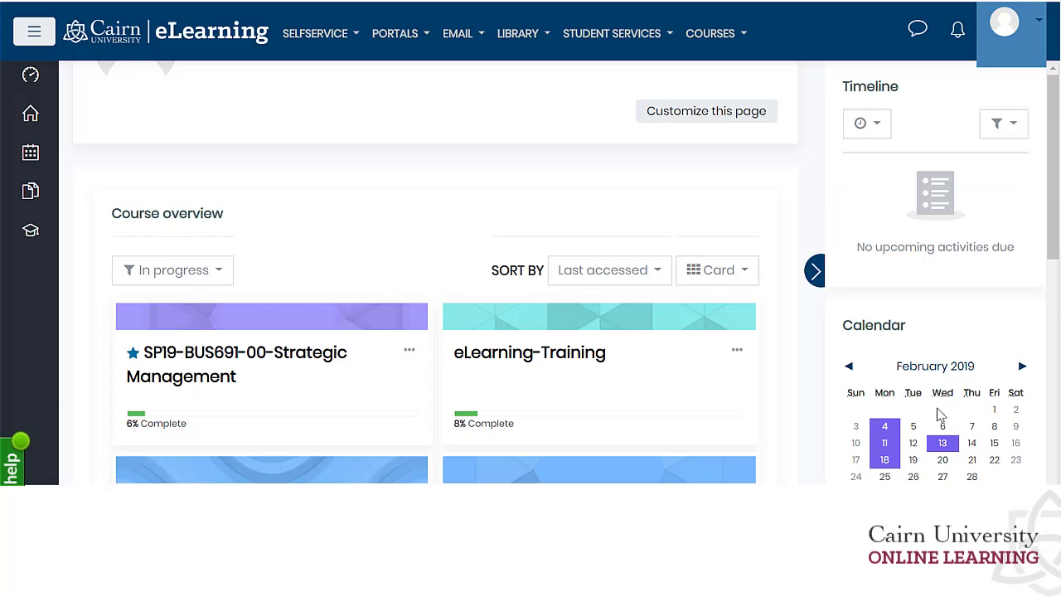
{"action": "scroll", "coordinate": [951, 390], "scroll_direction": "down", "scroll_amount": 2}
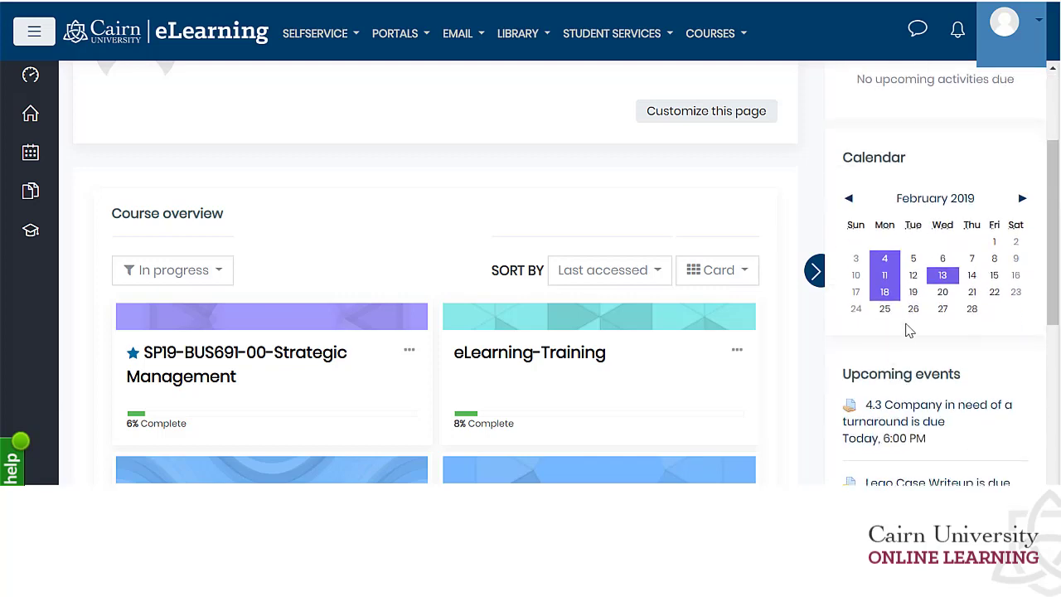
{"action": "mouse_move", "coordinate": [892, 262]}
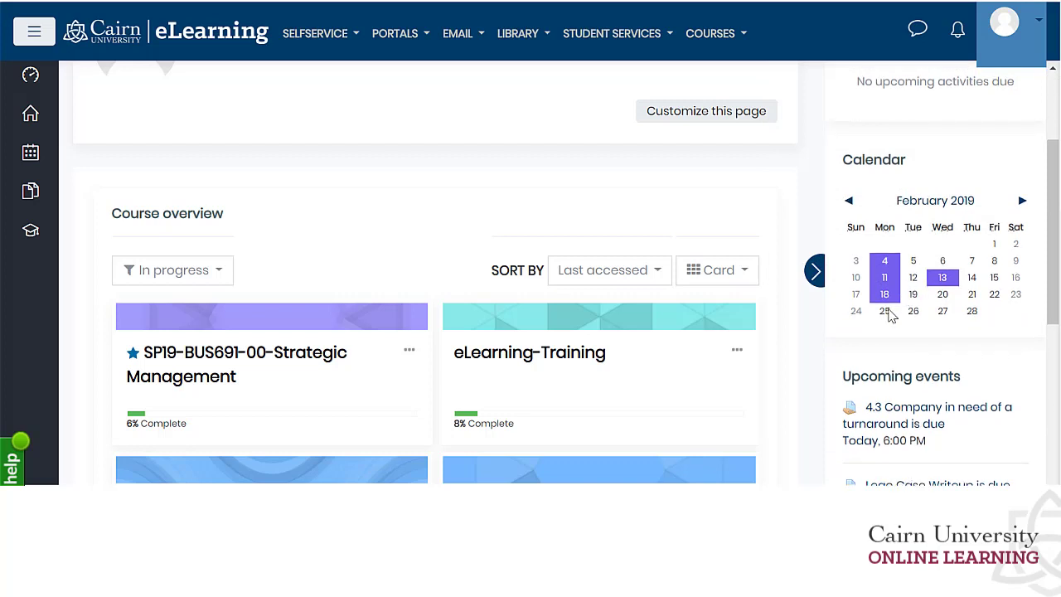
{"action": "scroll", "coordinate": [888, 312], "scroll_direction": "up", "scroll_amount": 2}
{"action": "scroll", "coordinate": [339, 248], "scroll_direction": "down", "scroll_amount": 6}
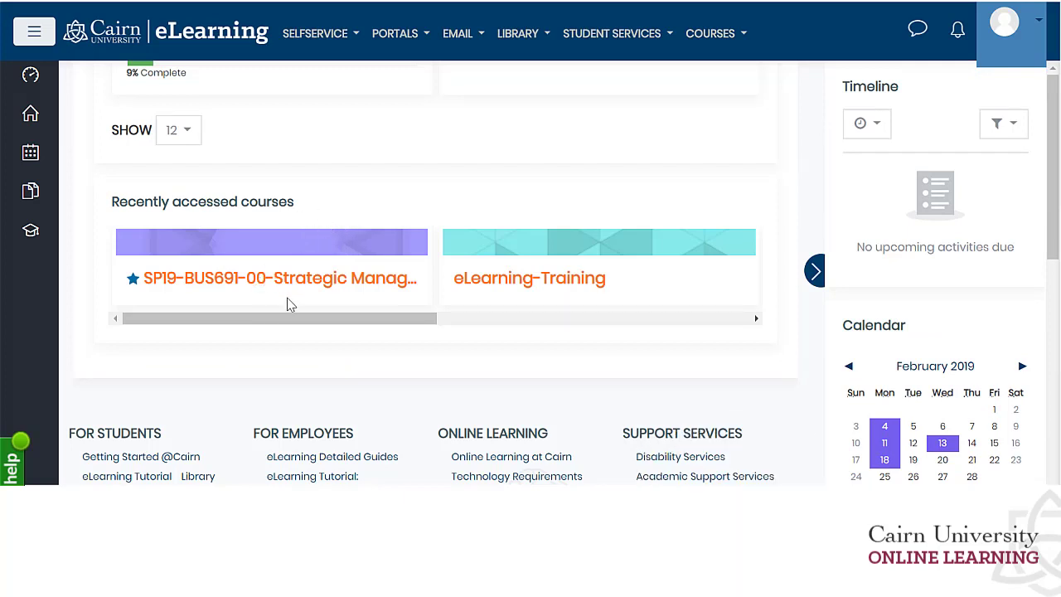
{"action": "left_click_drag", "start_coordinate": [354, 323], "coordinate": [217, 321]}
{"action": "scroll", "coordinate": [353, 346], "scroll_direction": "up", "scroll_amount": 7}
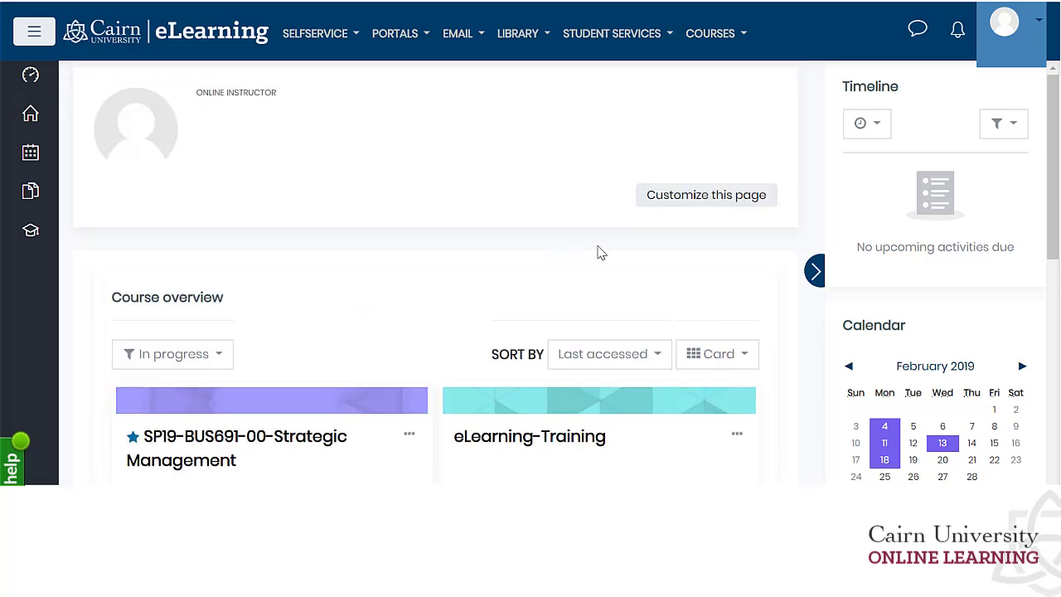
- Enter dashboard editing and move the Recently accessed courses block above Course overview
{"action": "left_click", "coordinate": [705, 199]}
{"action": "scroll", "coordinate": [534, 332], "scroll_direction": "down", "scroll_amount": 3}
{"action": "scroll", "coordinate": [531, 332], "scroll_direction": "down", "scroll_amount": 7}
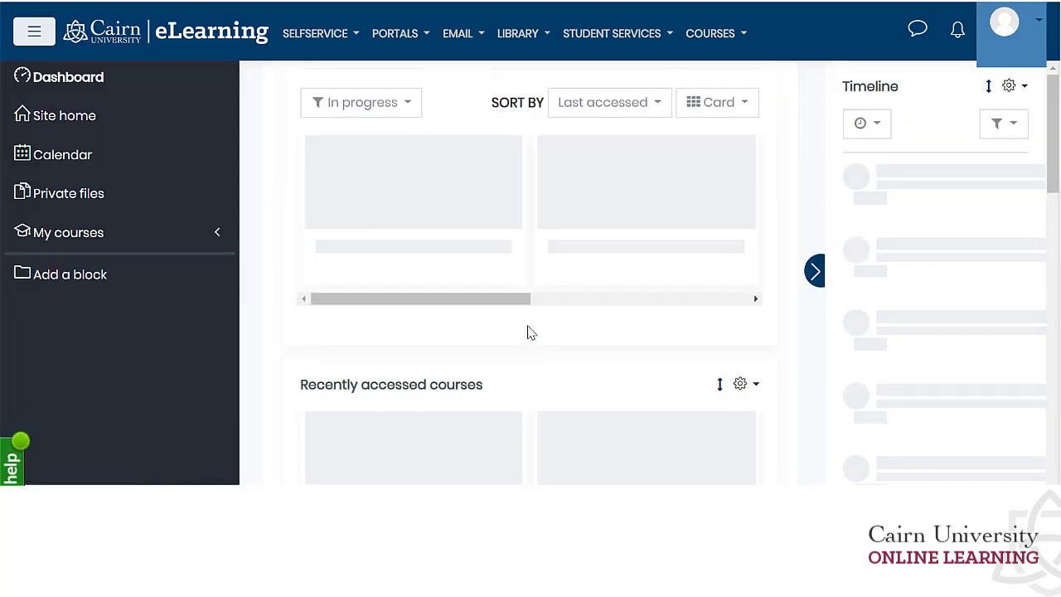
{"action": "scroll", "coordinate": [542, 329], "scroll_direction": "up", "scroll_amount": 7}
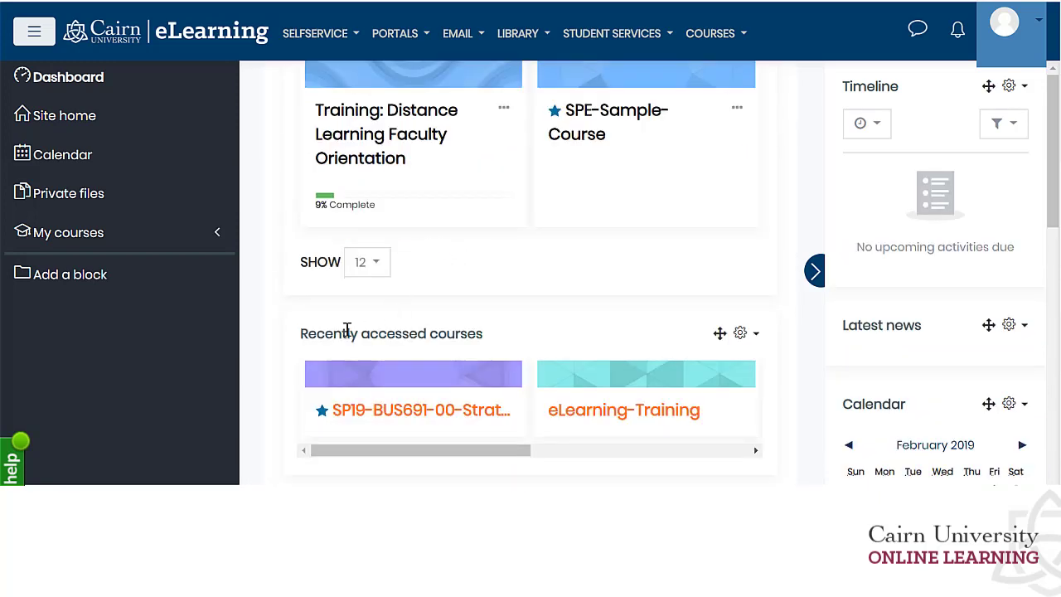
{"action": "left_click_drag", "start_coordinate": [325, 335], "coordinate": [483, 335]}
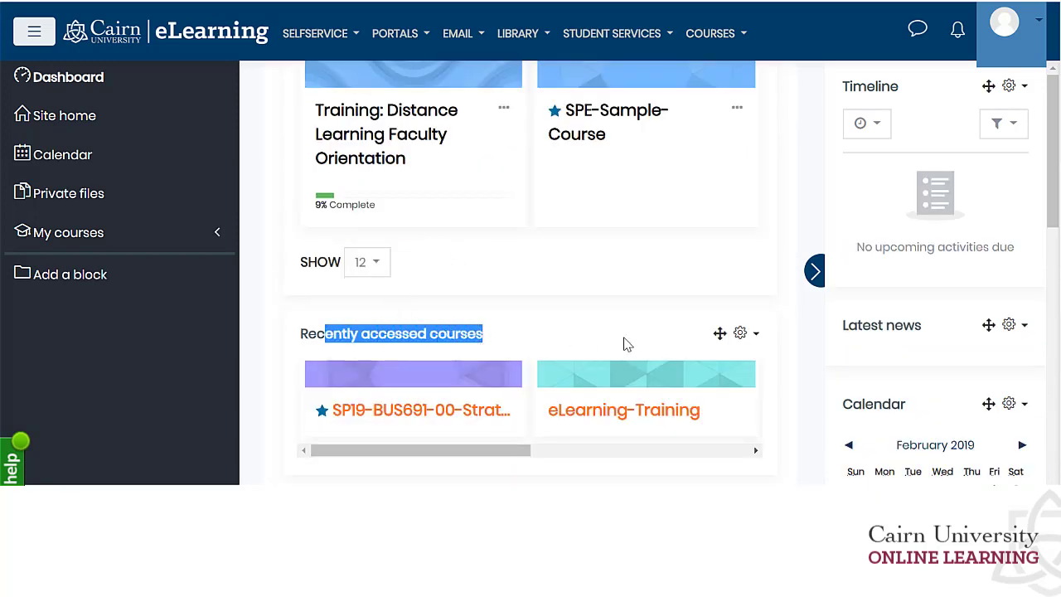
{"action": "left_click_drag", "start_coordinate": [718, 333], "coordinate": [684, 100]}
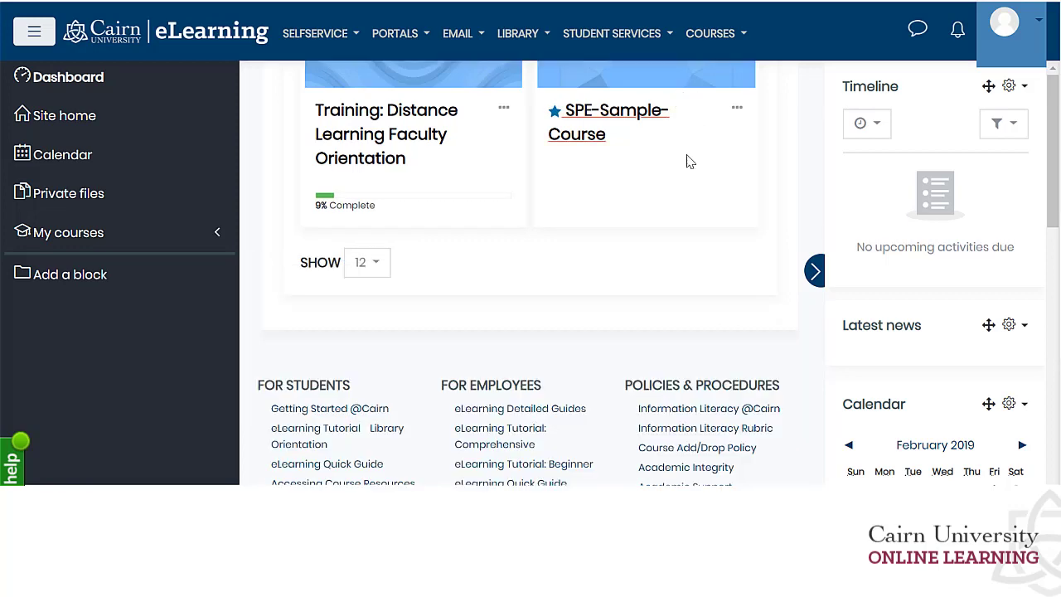
{"action": "scroll", "coordinate": [689, 204], "scroll_direction": "up", "scroll_amount": 7}
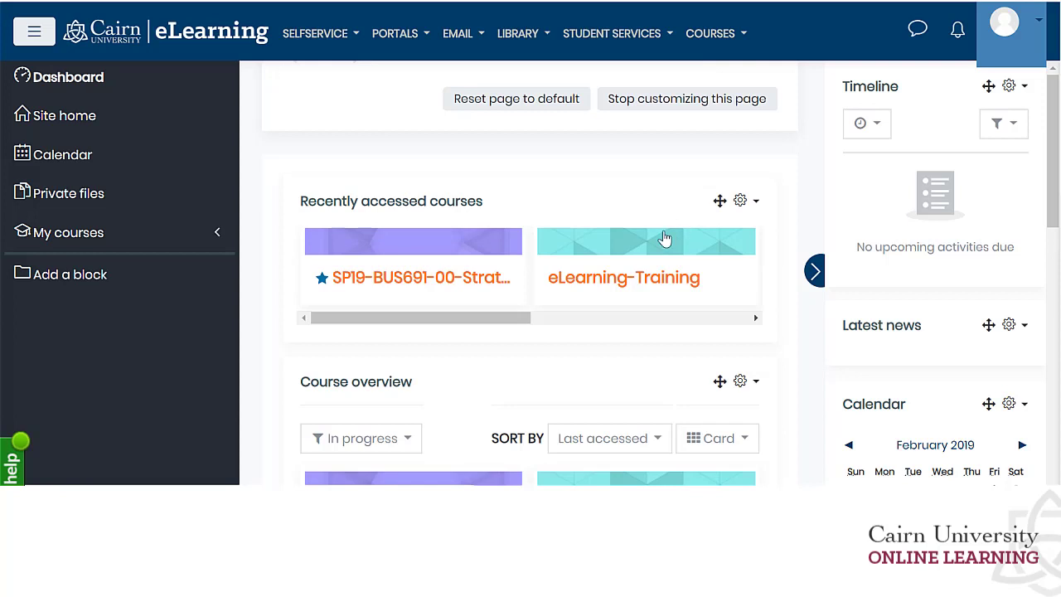
- Stop customizing the dashboard and review the four in-progress course cards
{"action": "left_click", "coordinate": [646, 110]}
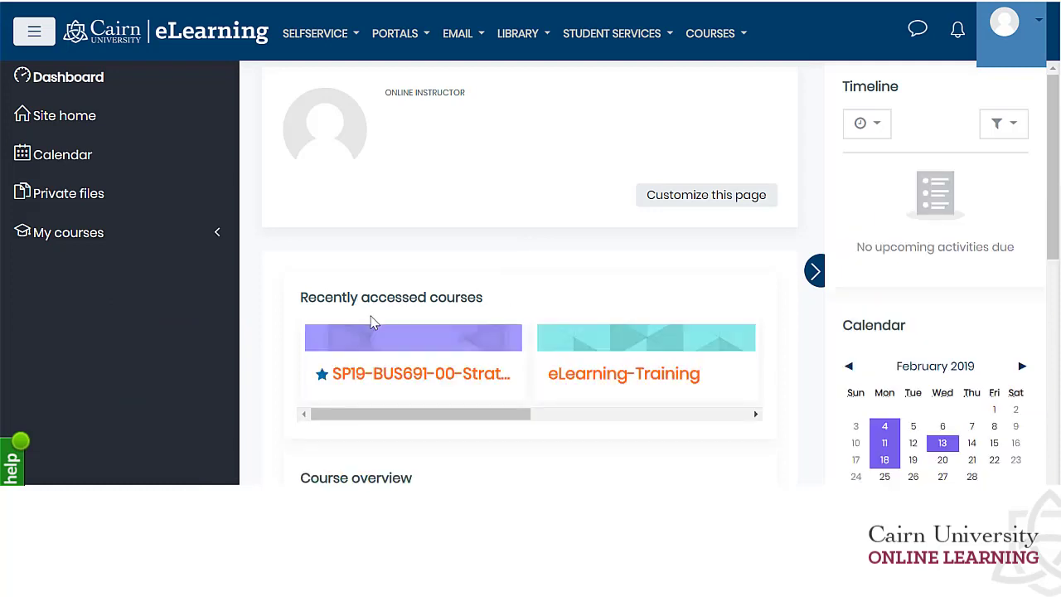
{"action": "scroll", "coordinate": [457, 310], "scroll_direction": "down", "scroll_amount": 1}
{"action": "left_click_drag", "start_coordinate": [500, 340], "coordinate": [395, 340]}
{"action": "scroll", "coordinate": [434, 362], "scroll_direction": "down", "scroll_amount": 3}
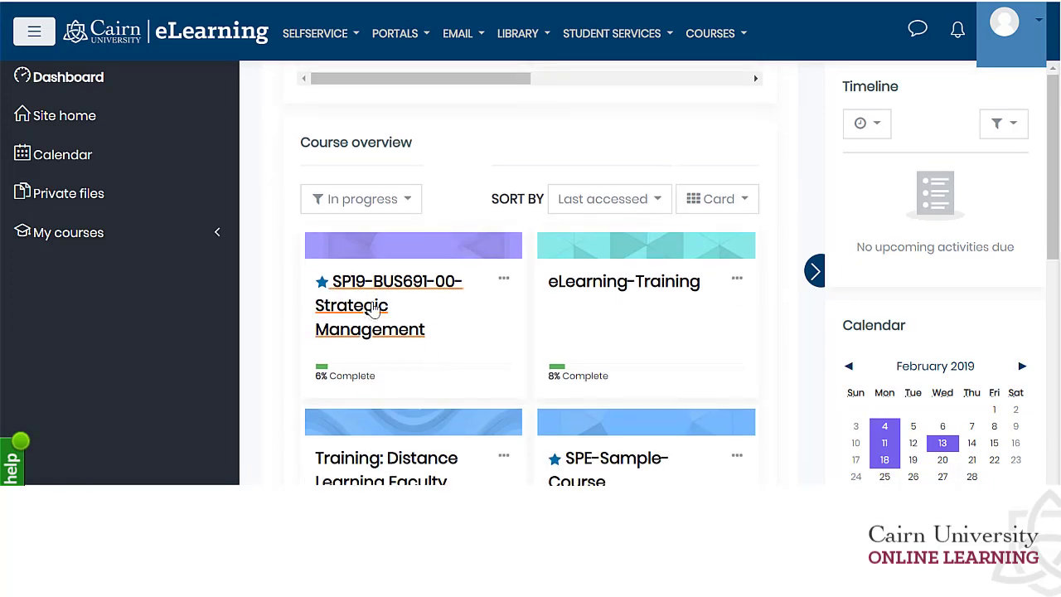
{"action": "scroll", "coordinate": [456, 407], "scroll_direction": "down", "scroll_amount": 2}
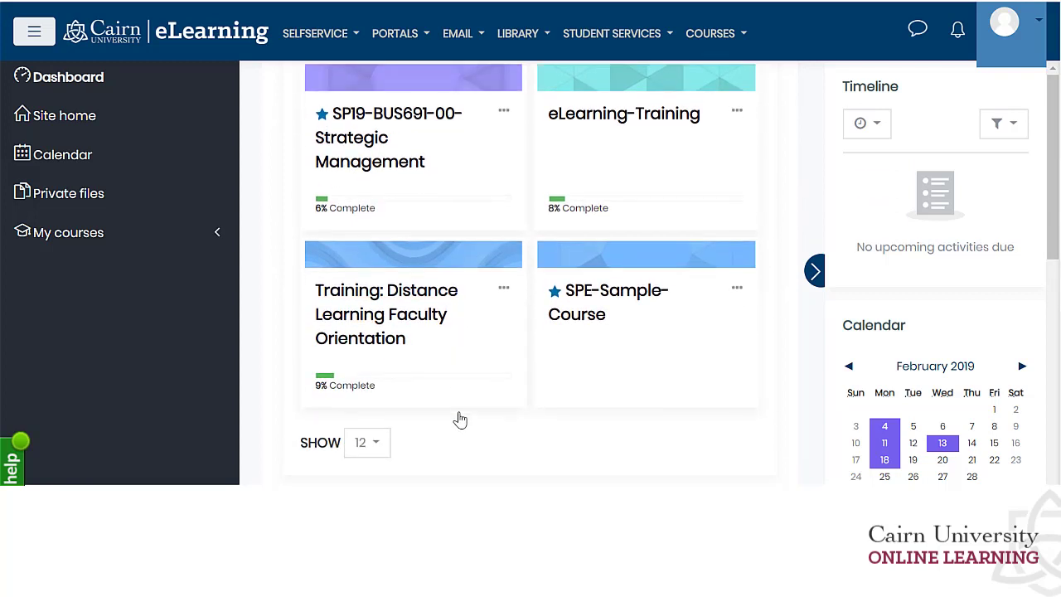